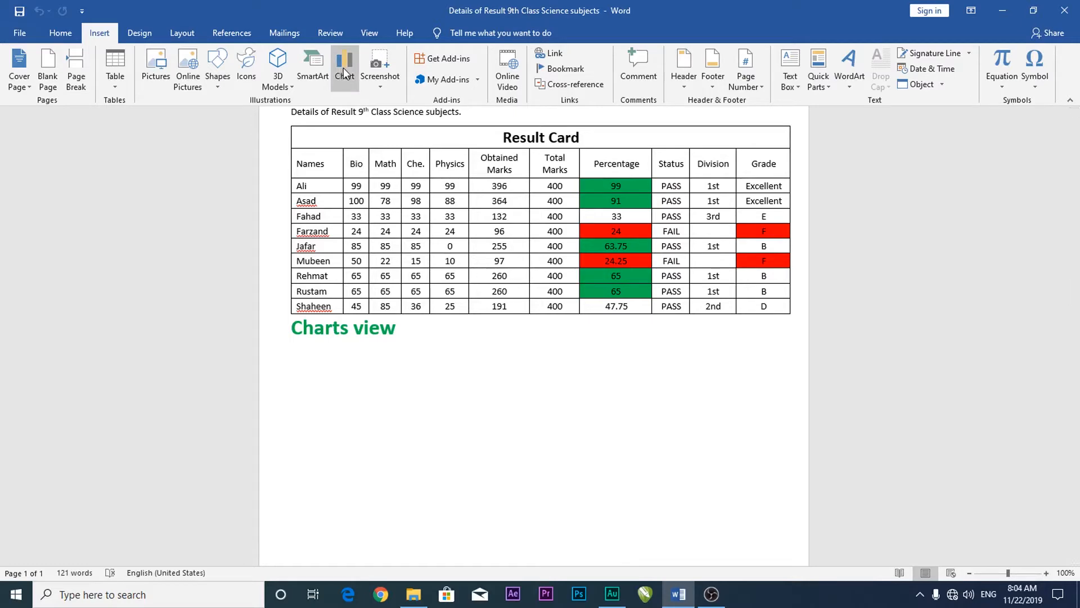
Step: Examine the Result Card table and the empty area under the Charts view heading
key("ctrl")
key("Num_Lock")
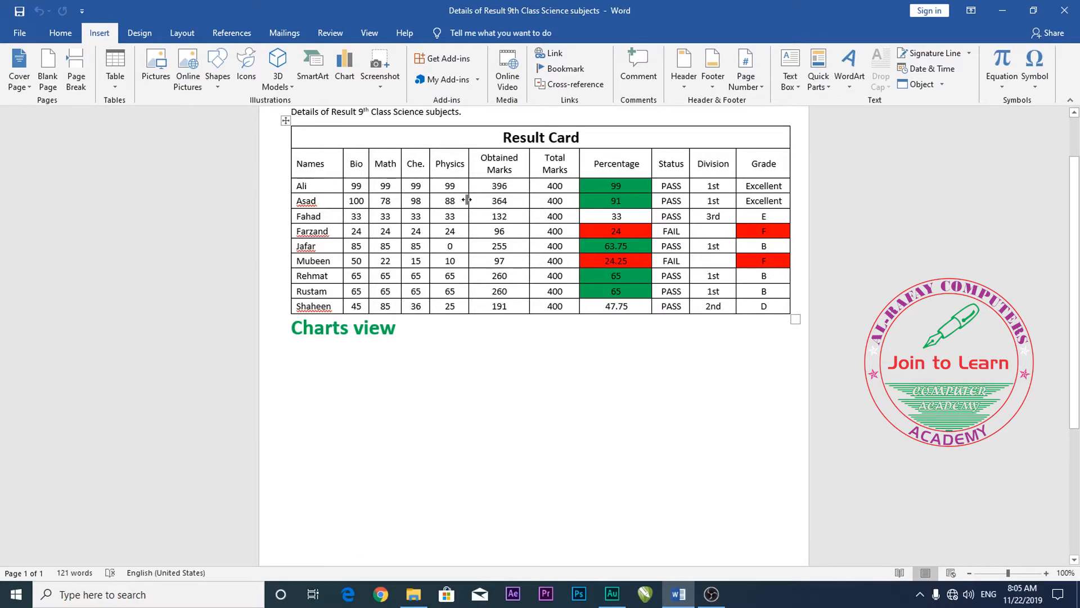
scroll(467, 200, "up", 4, "ctrl")
scroll(501, 202, "up", 3)
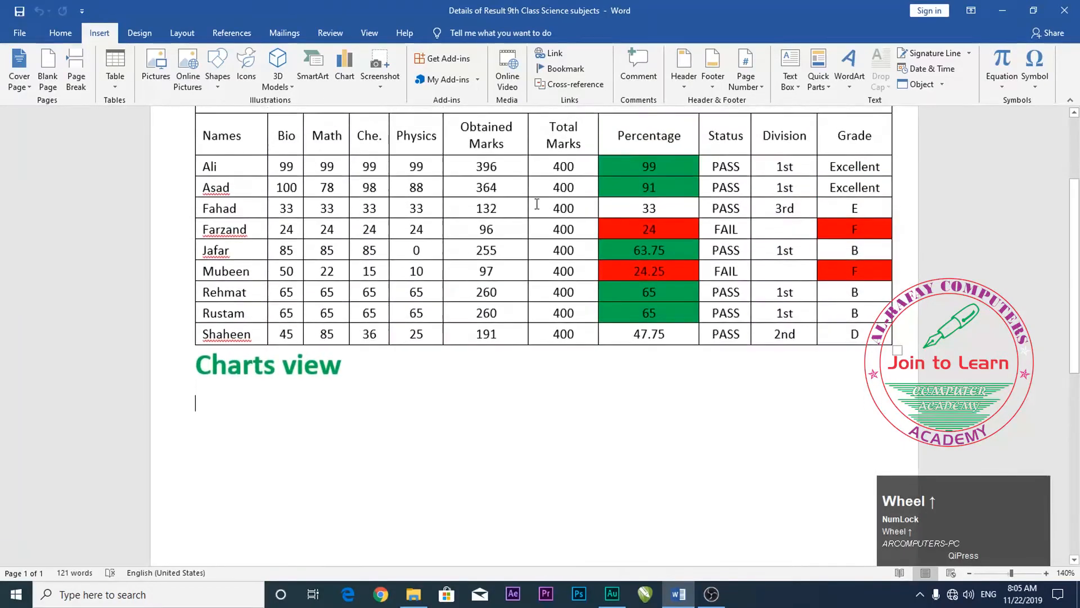
scroll(523, 219, "up", 2, "ctrl")
scroll(544, 232, "up", 1)
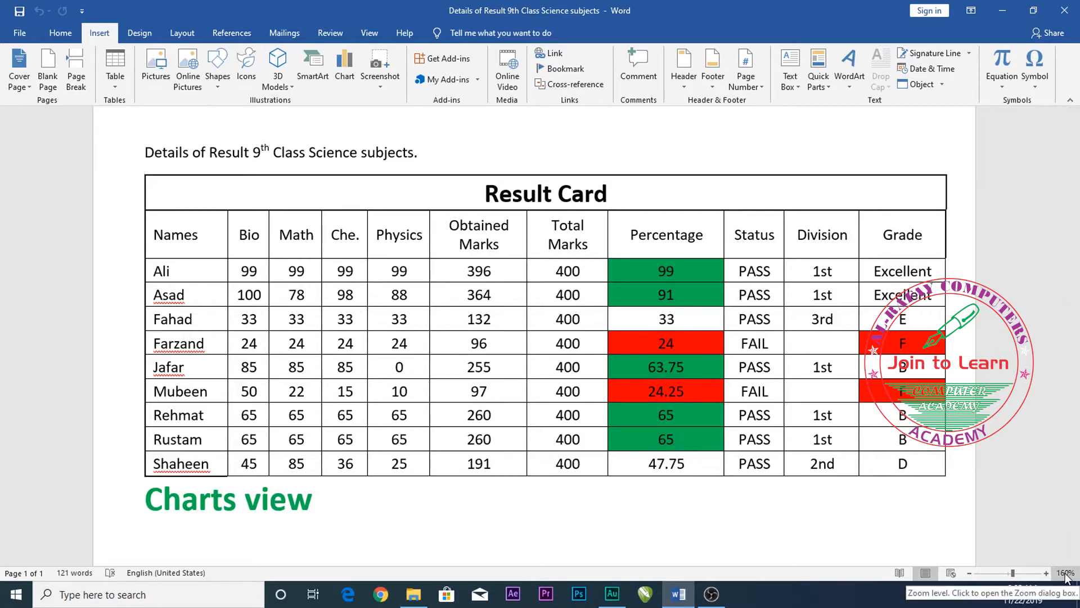
scroll(583, 376, "down", 1, "ctrl")
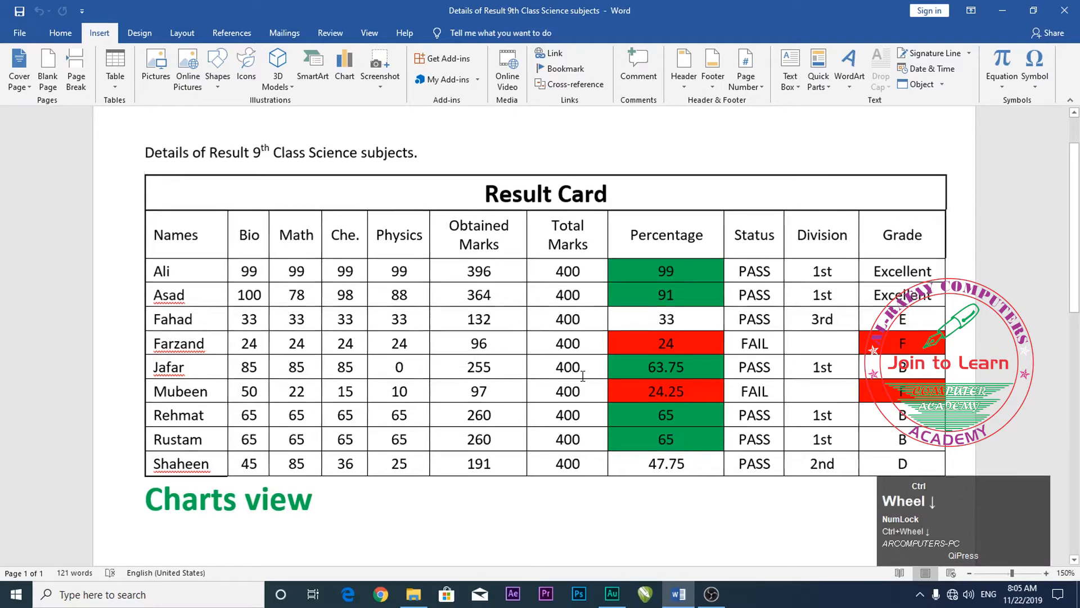
scroll(583, 376, "down", 5, "ctrl")
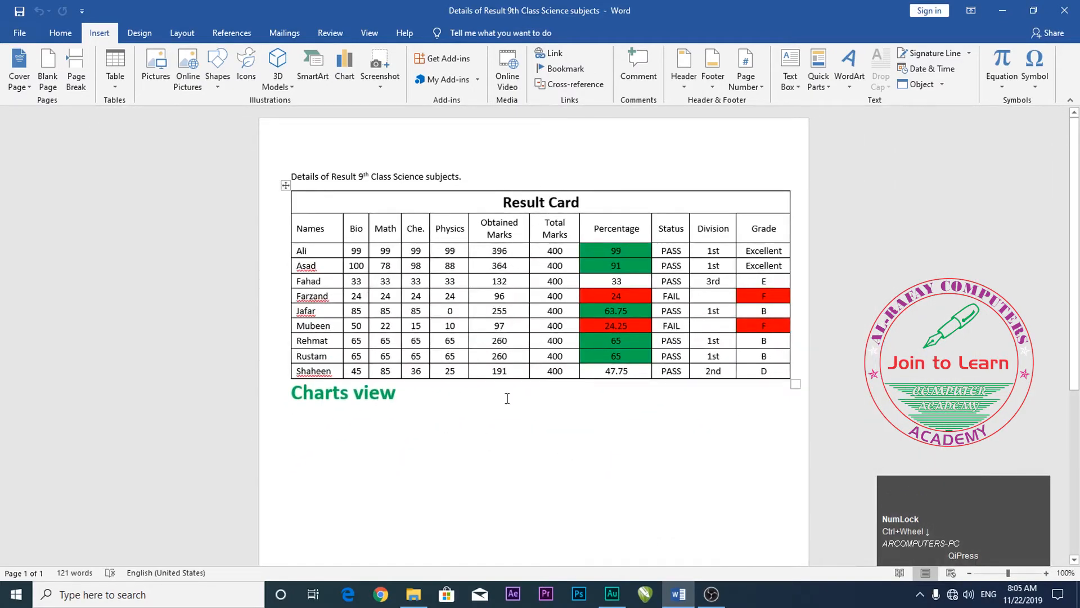
scroll(507, 398, "down", 2)
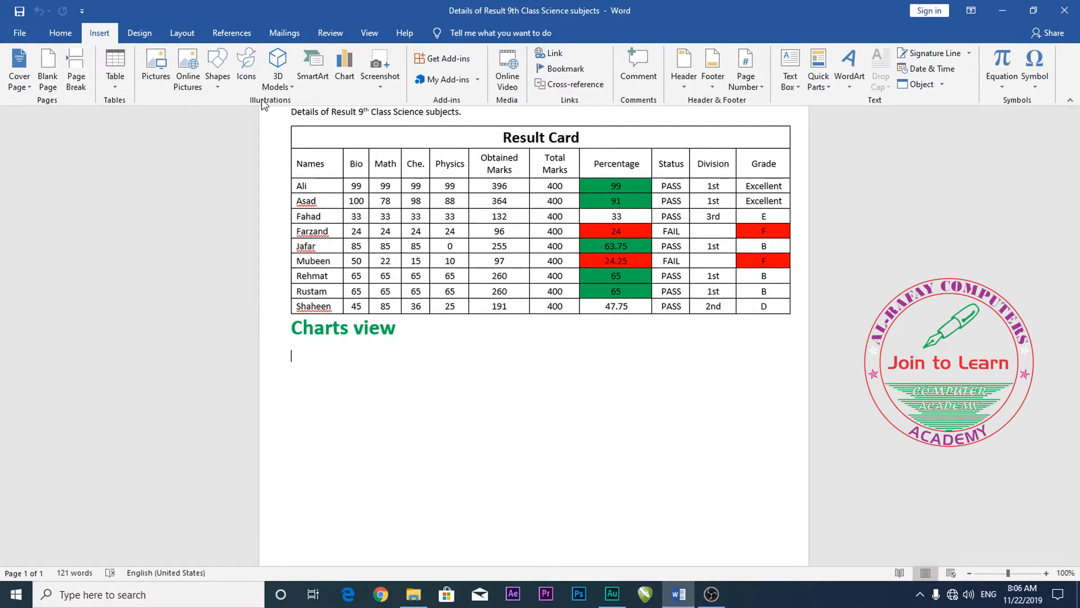
Step: Open the chart insertion dialog and preview the column chart variants, including 100% Stacked Column and 3-D Column
left_click(346, 65)
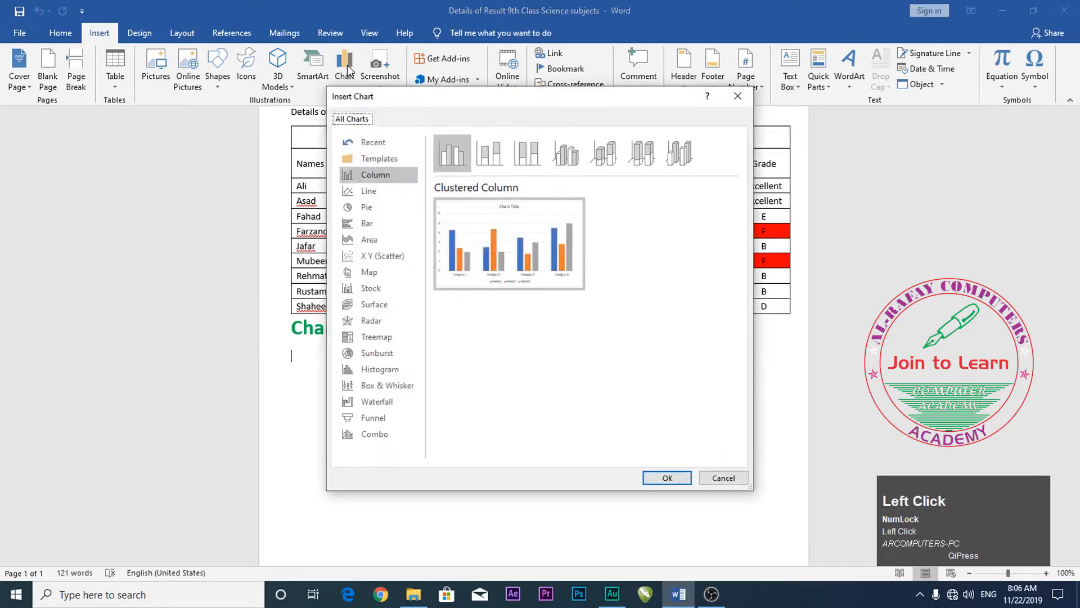
left_click_drag(501, 99, 588, 106)
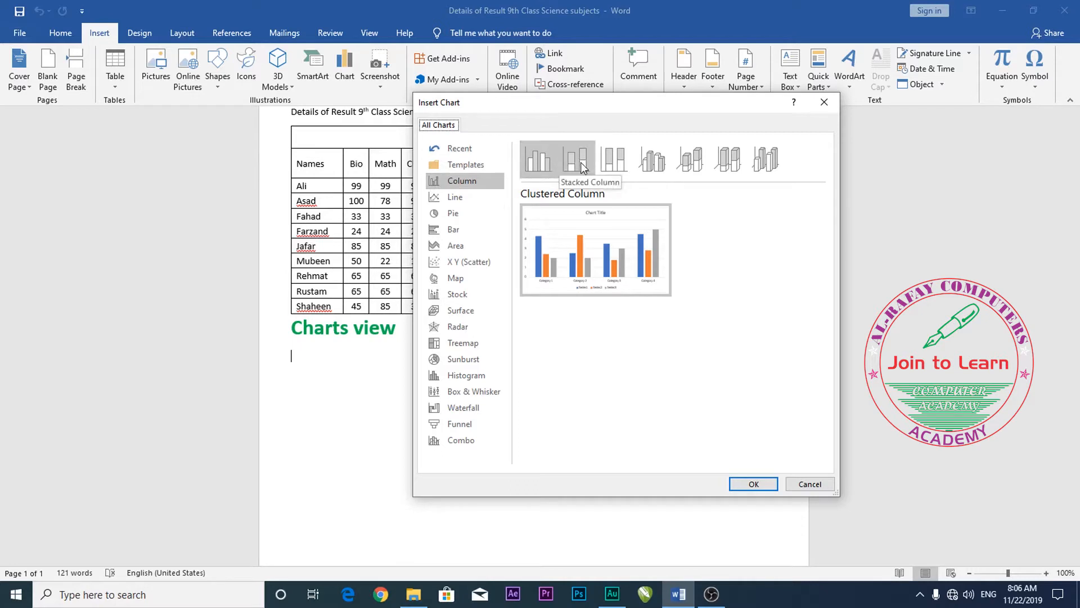
left_click(732, 169)
mouse_move(591, 268)
left_click(614, 160)
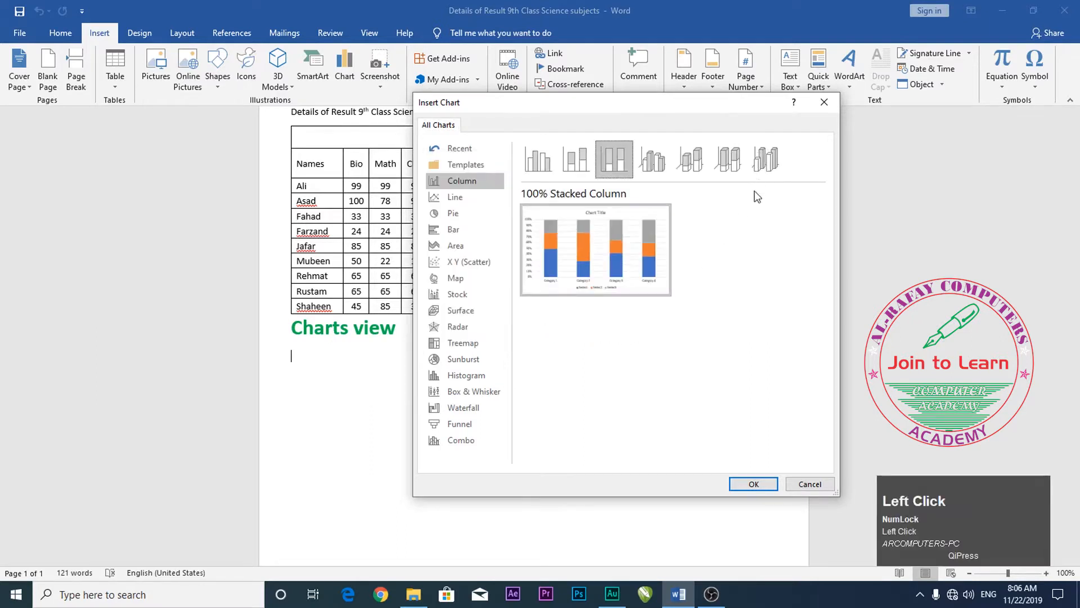
left_click(766, 161)
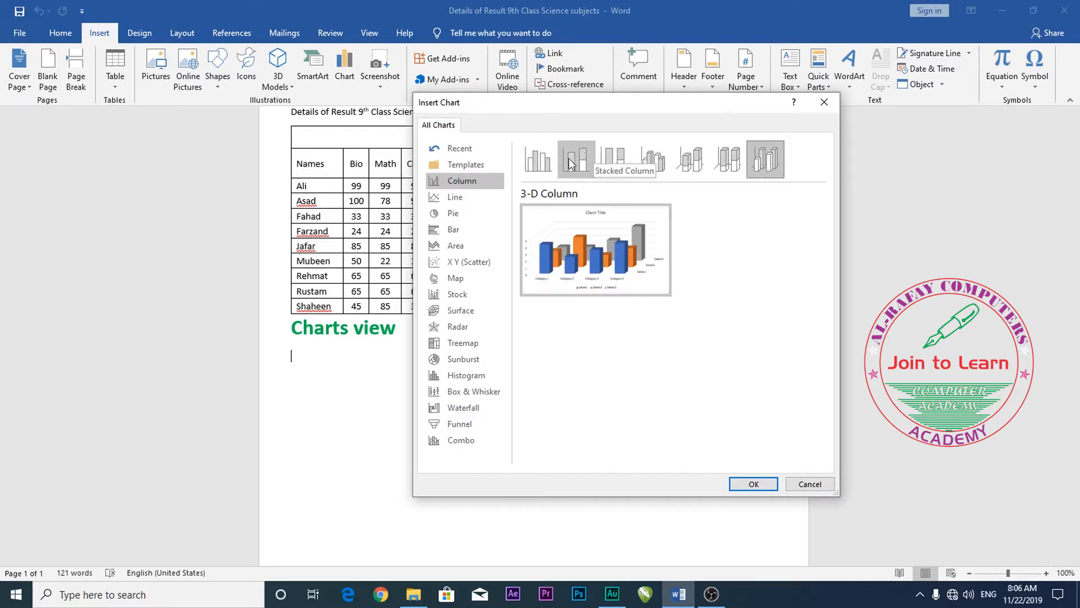
Step: Preview the Line, Pie and Clustered Bar chart types
left_click(458, 198)
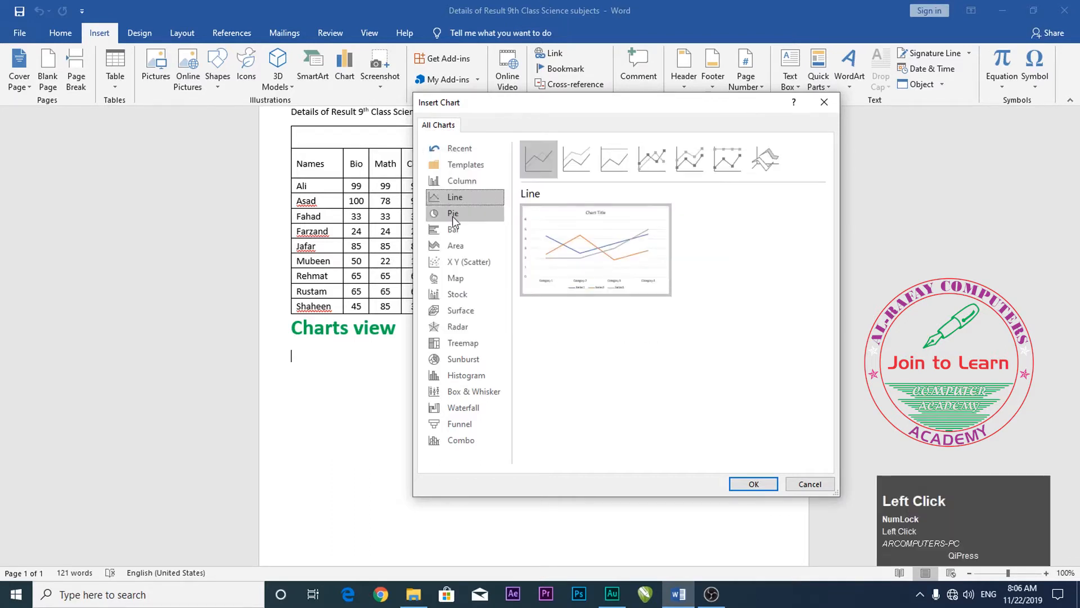
left_click(453, 216)
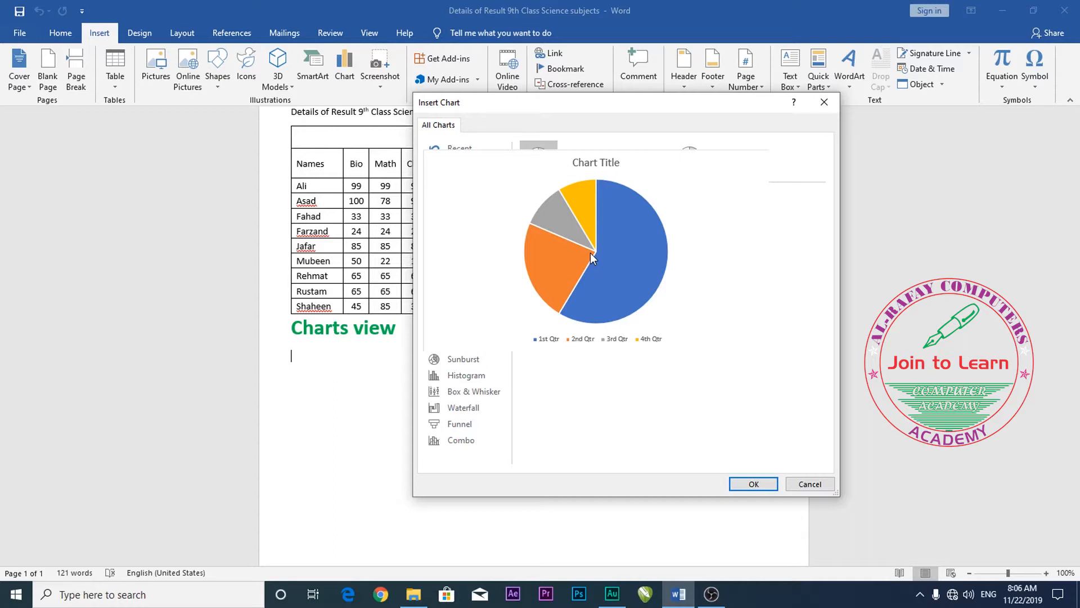
left_click_drag(506, 109, 668, 116)
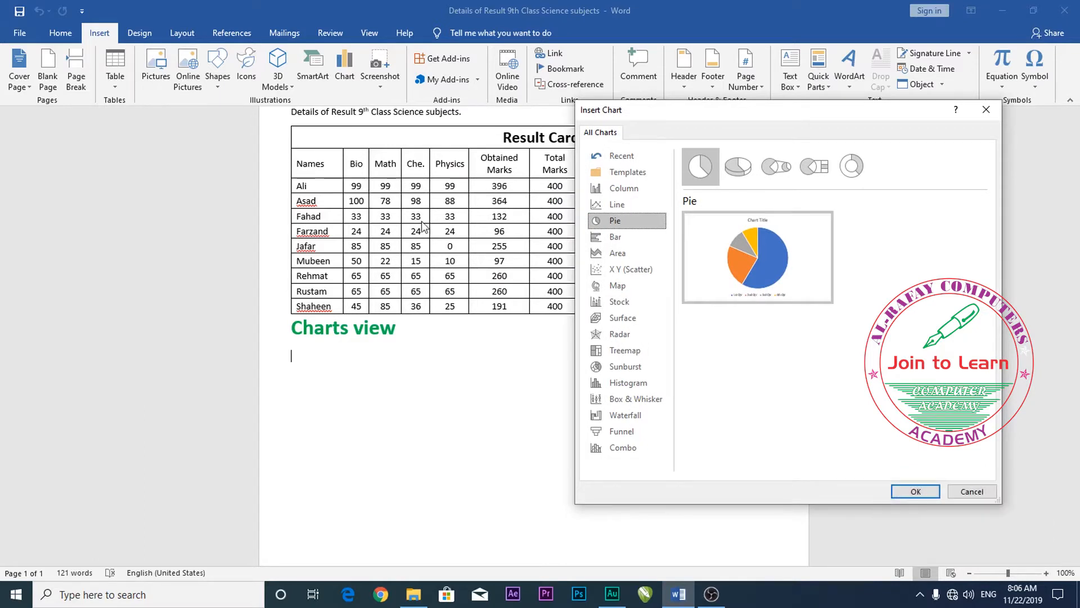
mouse_move(701, 270)
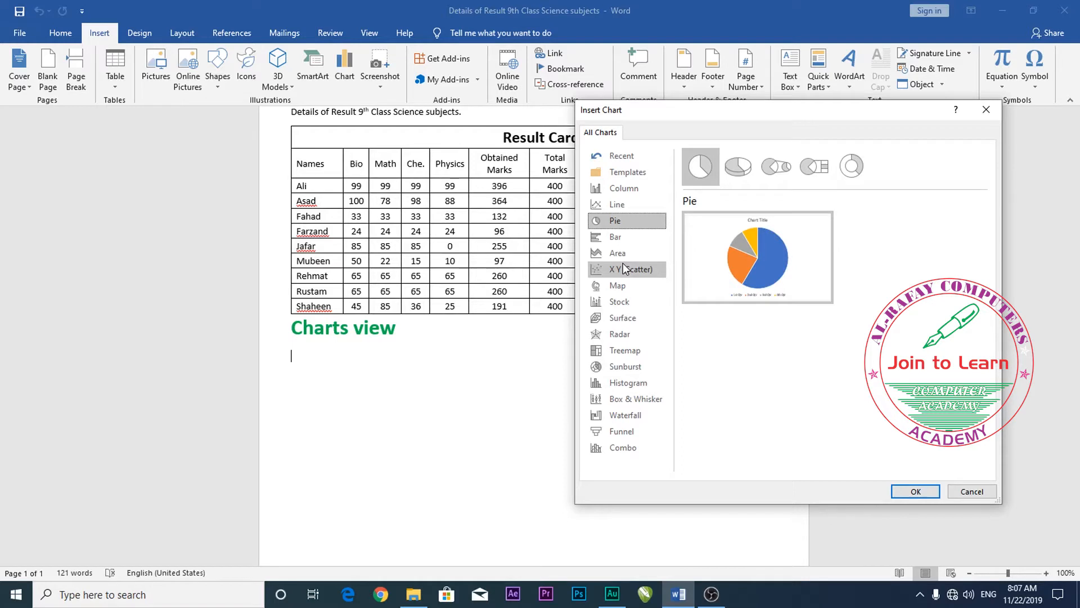
left_click(608, 237)
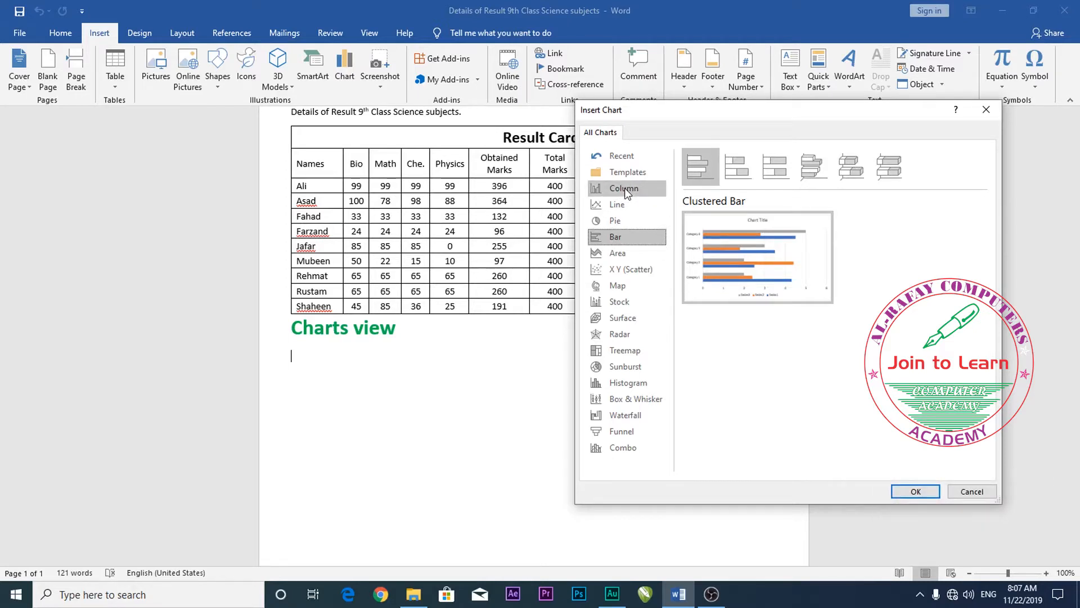
left_click(607, 241)
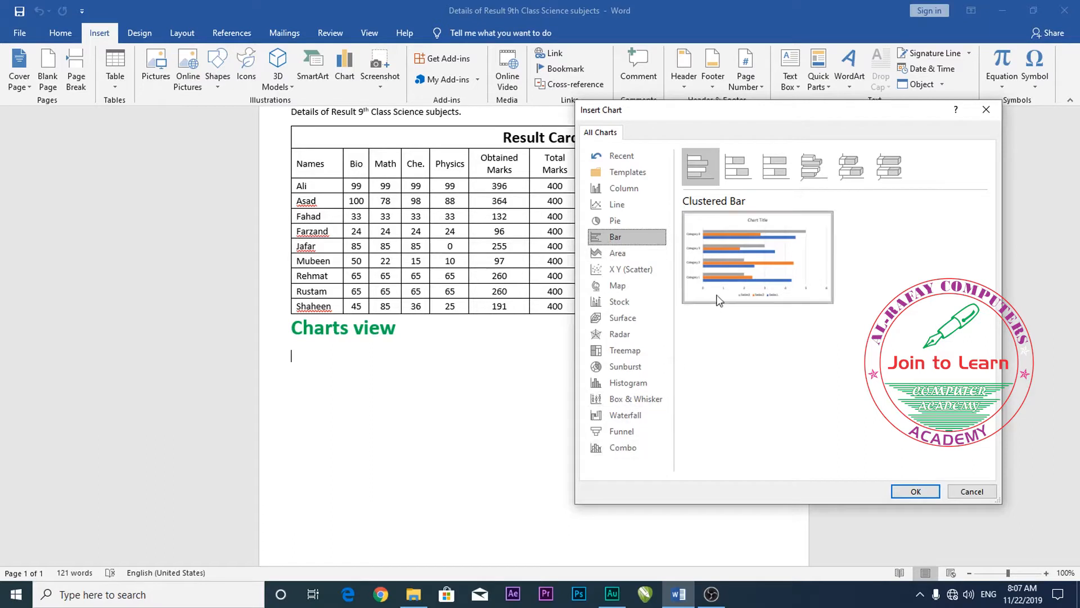
left_click(741, 407)
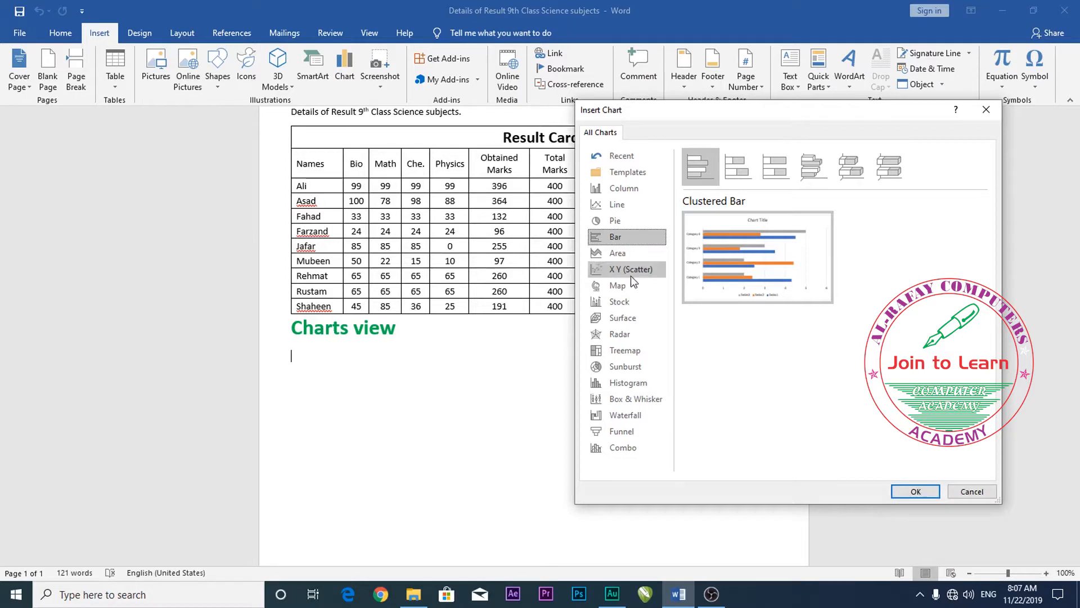
Step: Insert a 3-D Column chart below the Charts view heading and move its data sheet beside the chart
left_click(622, 190)
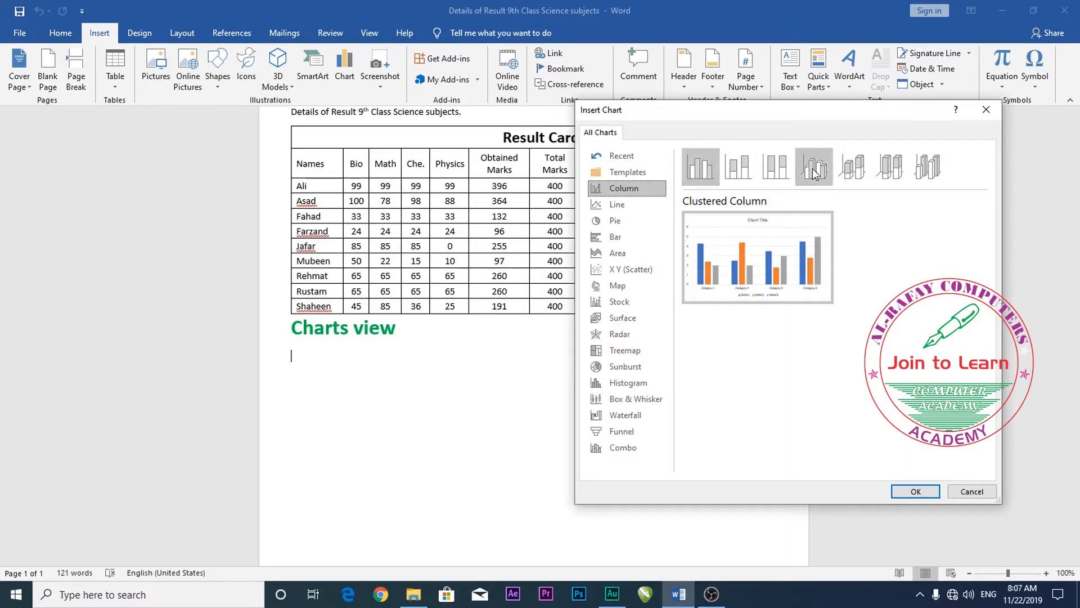
left_click(927, 169)
mouse_move(767, 273)
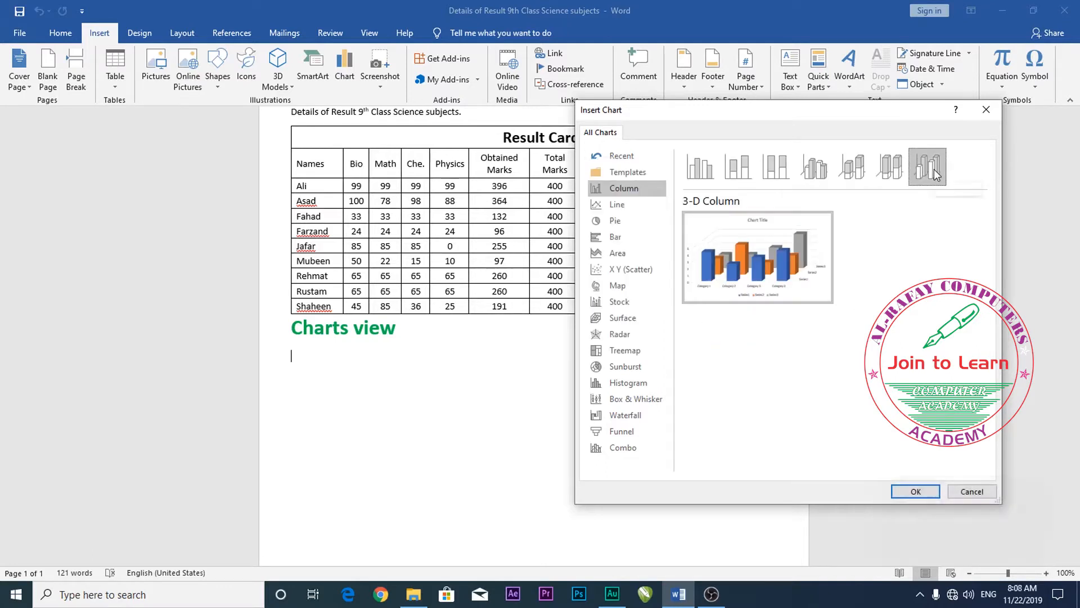
left_click(917, 493)
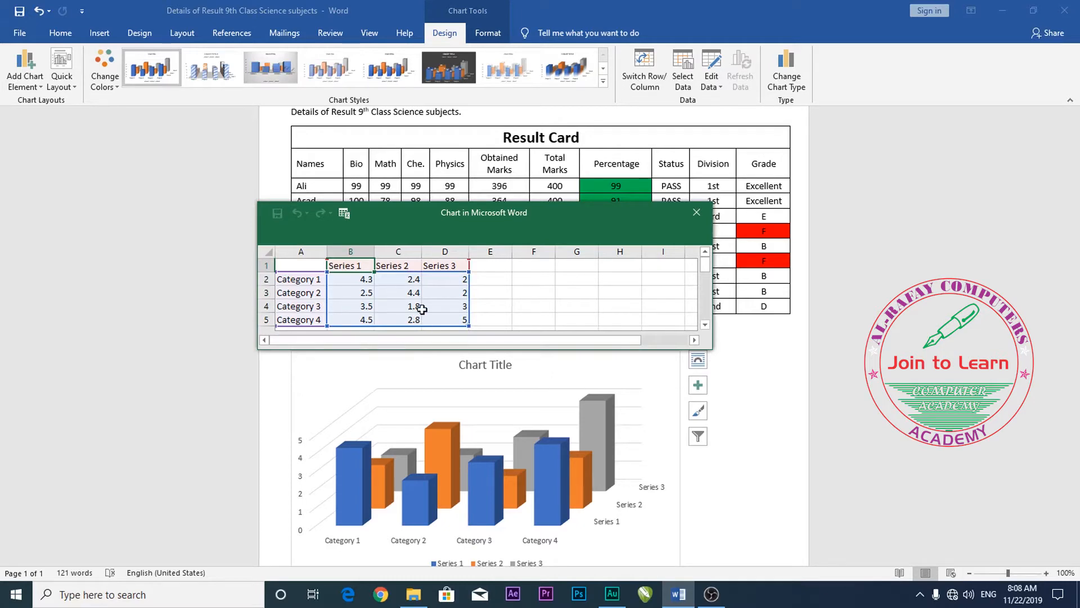
left_click_drag(447, 216, 377, 397)
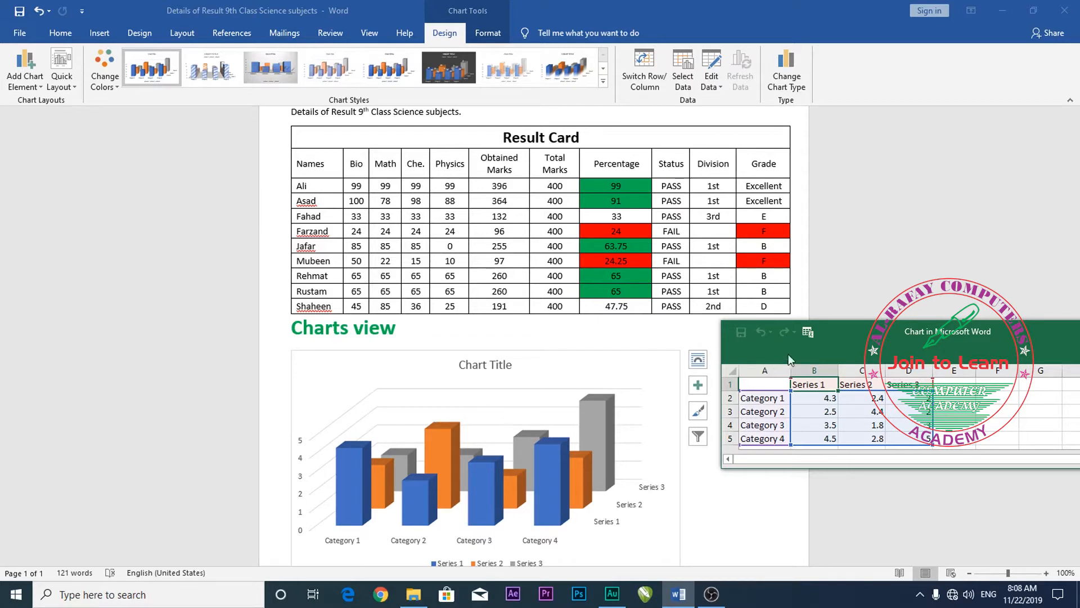
left_click_drag(853, 333, 855, 335)
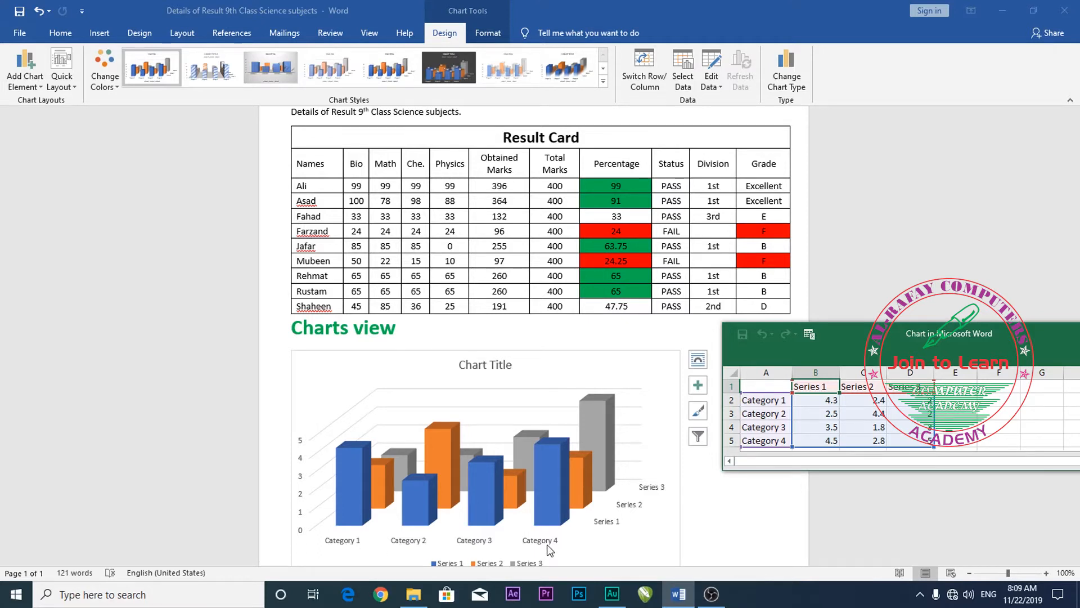
Step: Examine the category cells and series headings in the chart's data sheet against the plotted columns
left_click(777, 415)
left_click(817, 385)
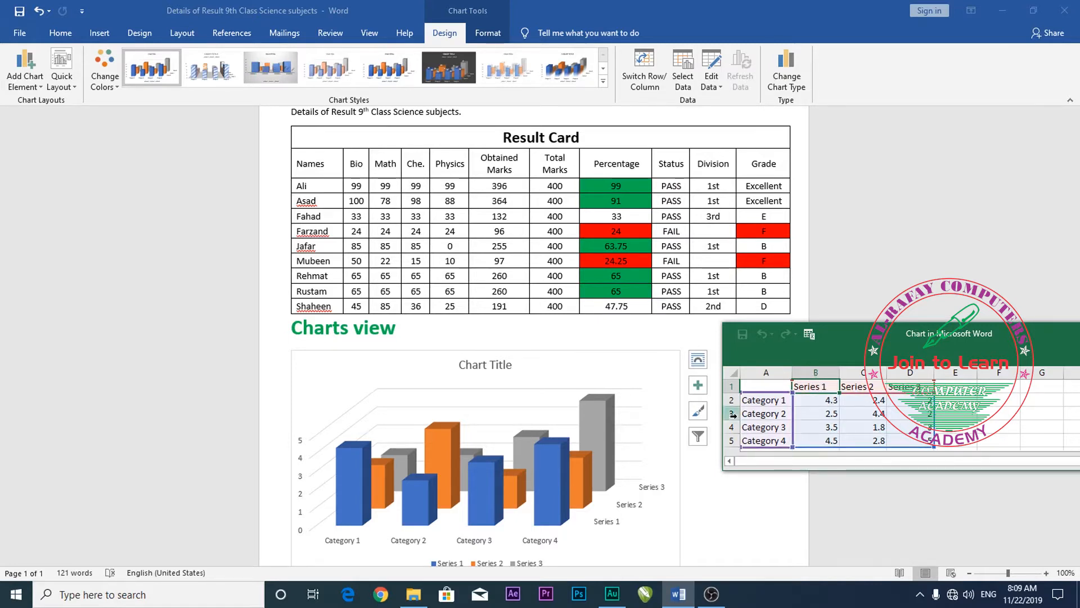
left_click(762, 403)
left_click(760, 413)
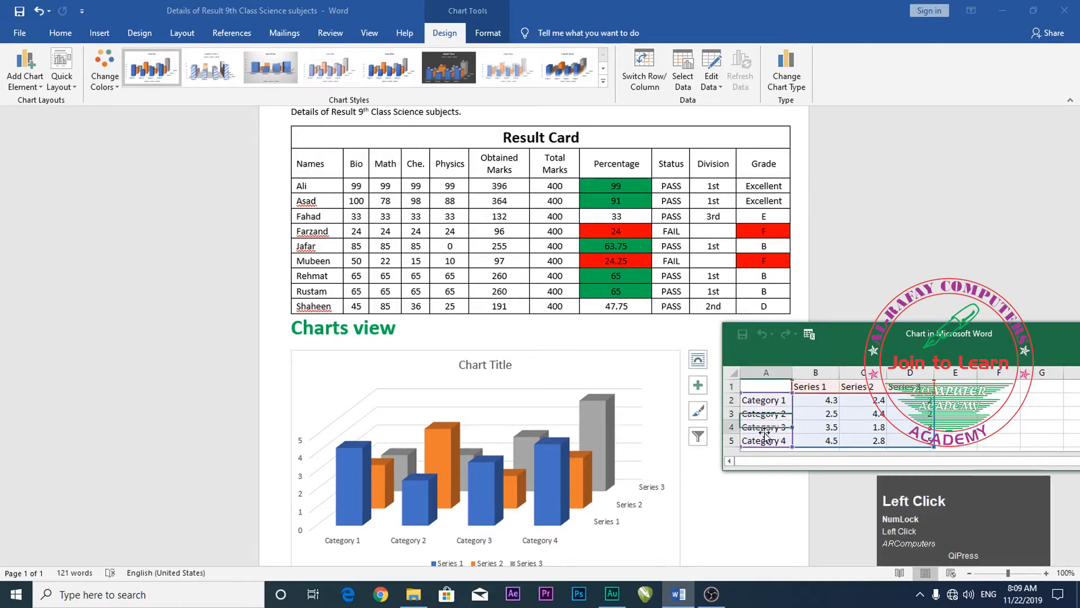
left_click(761, 440)
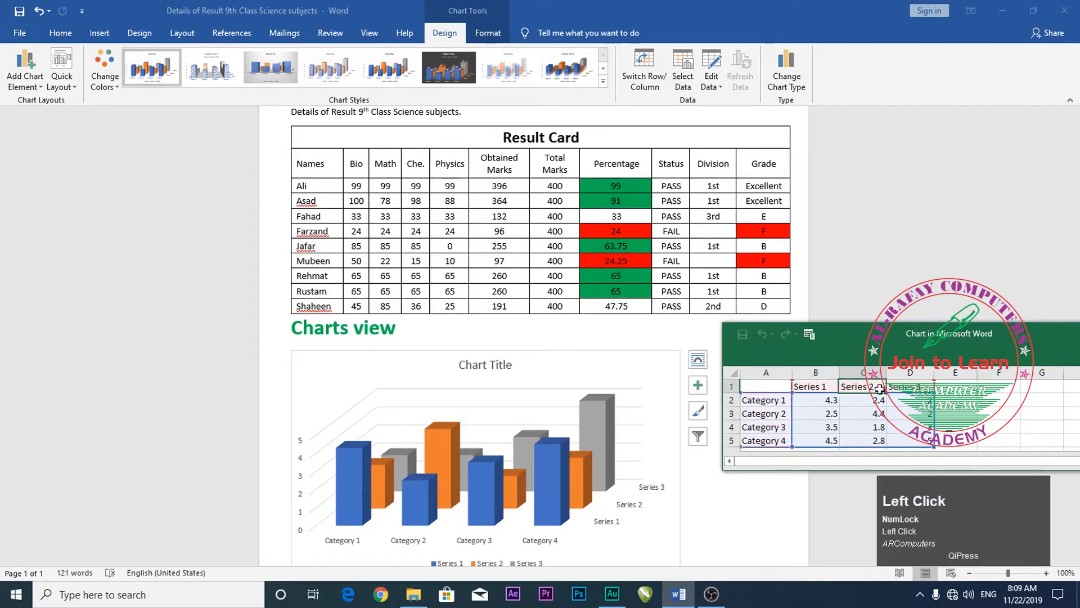
left_click(772, 401)
left_click(774, 415)
left_click(776, 428)
left_click(779, 442)
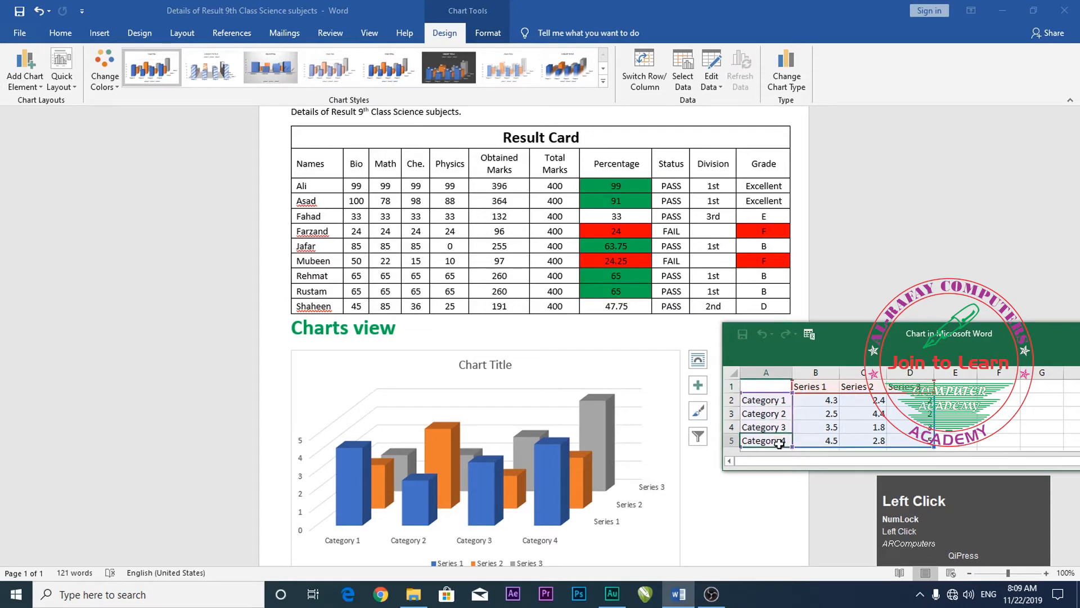
left_click(765, 401)
left_click(765, 415)
left_click(766, 427)
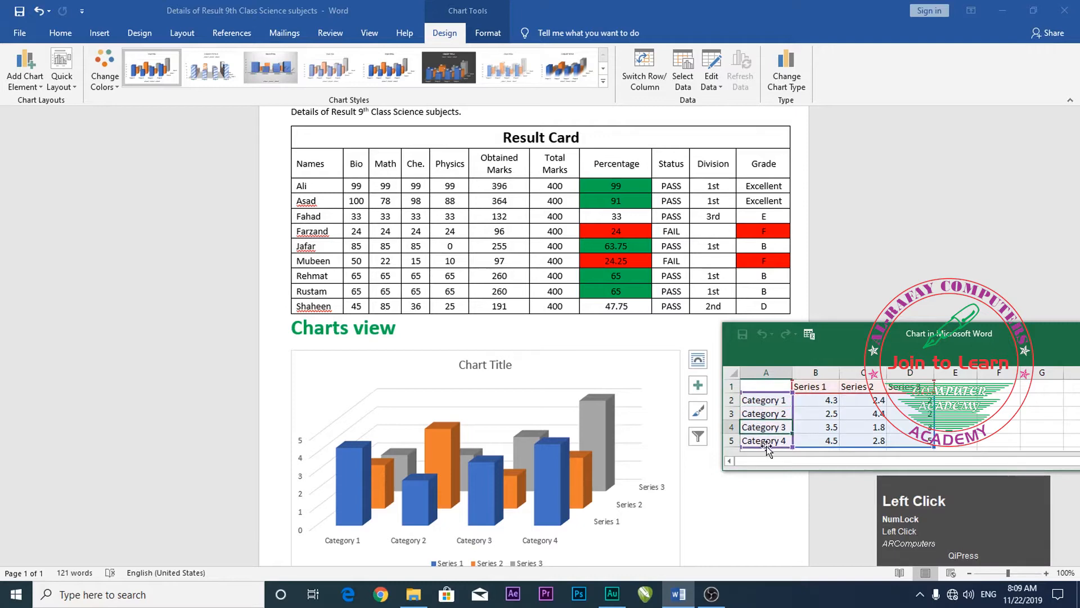
left_click(766, 441)
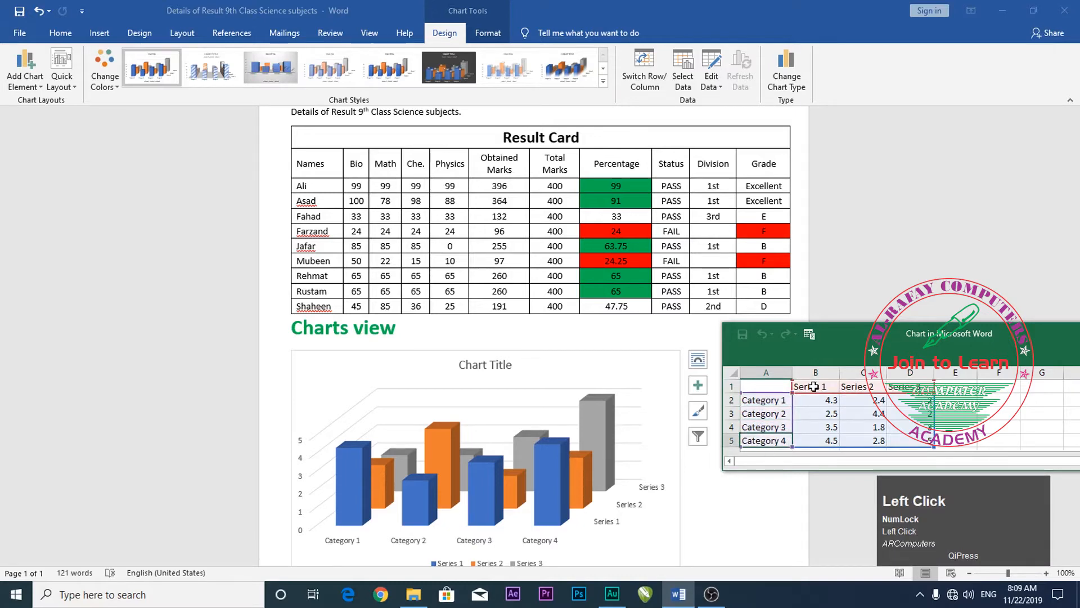
left_click(814, 387)
left_click(858, 388)
left_click(905, 387)
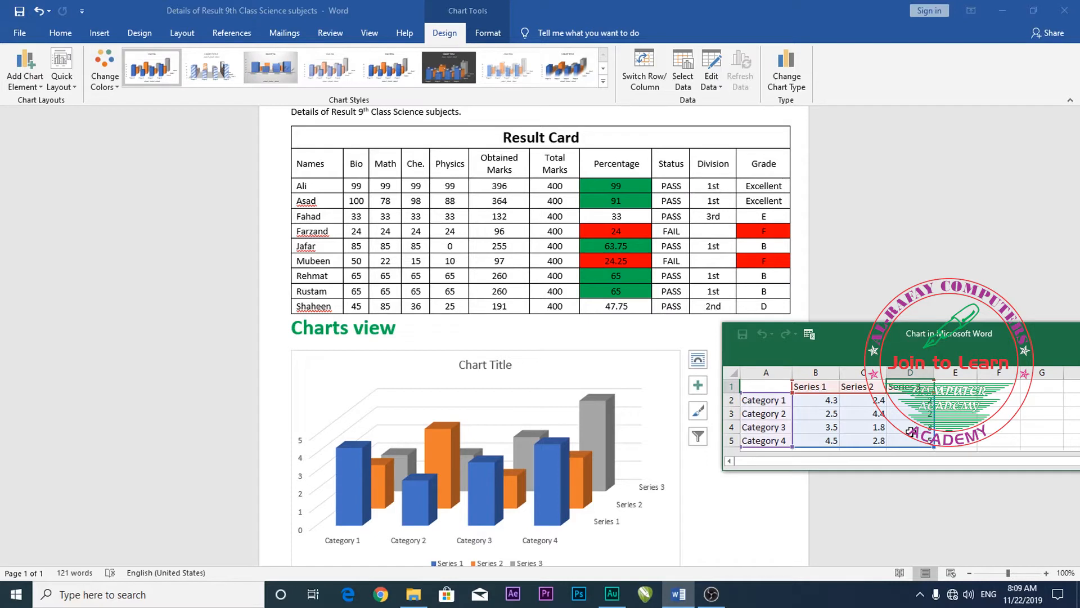
left_click(769, 411)
left_click(763, 439)
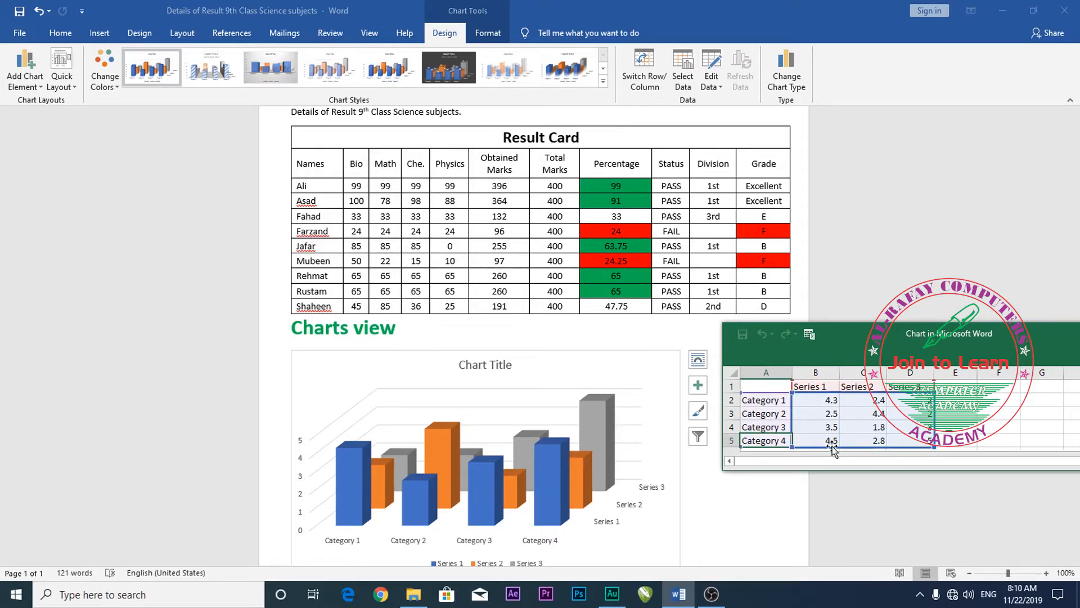
left_click(774, 403)
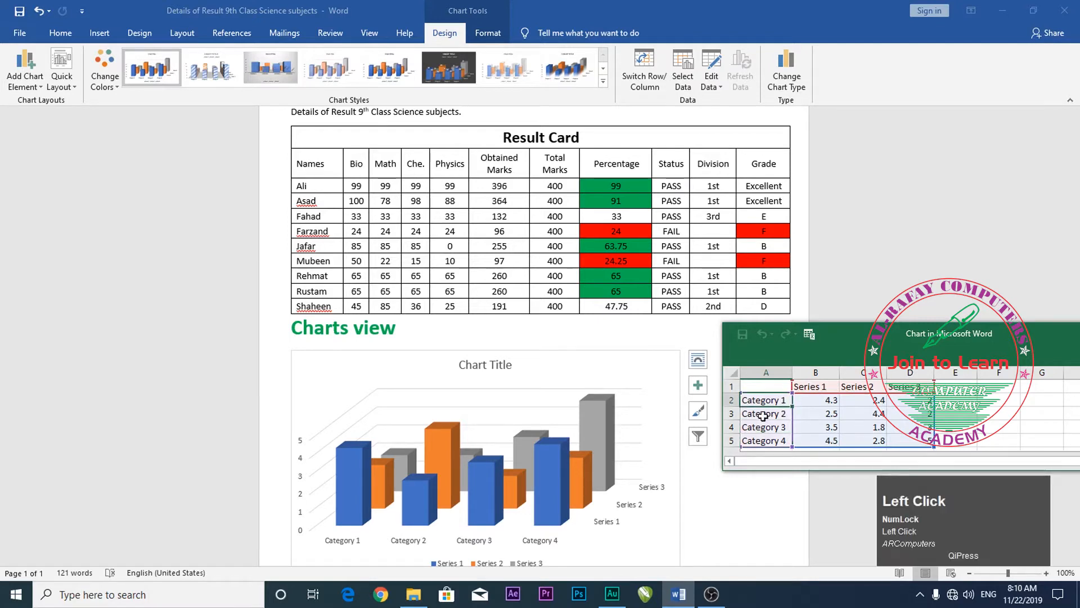
left_click(763, 416)
left_click(766, 429)
left_click(767, 442)
left_click(811, 387)
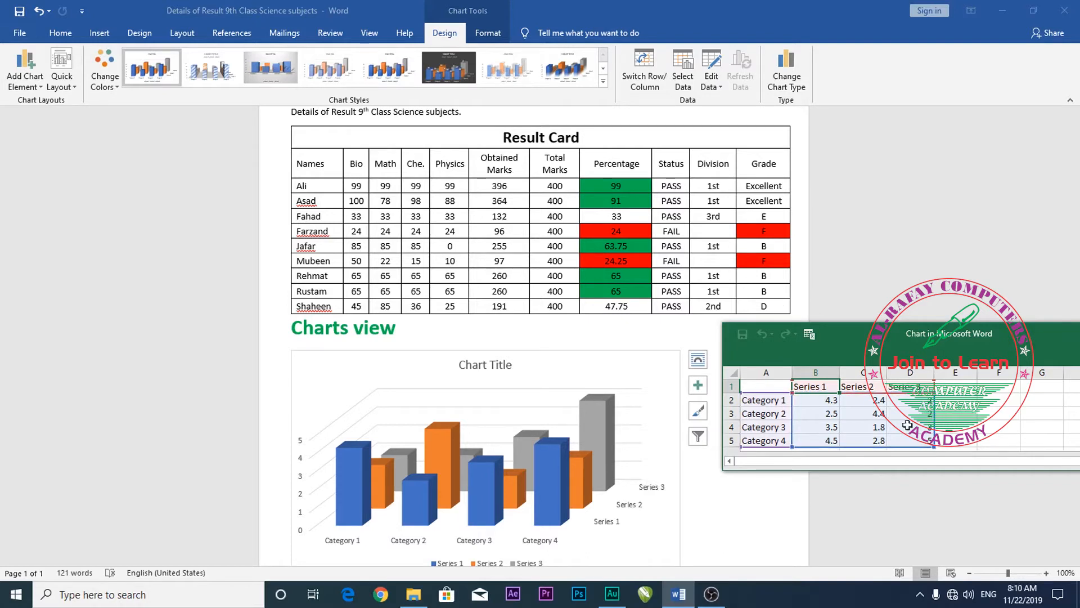
Step: Delete the sample categories, series names and values from columns A to E of the chart's data sheet
left_click_drag(957, 387, 757, 443)
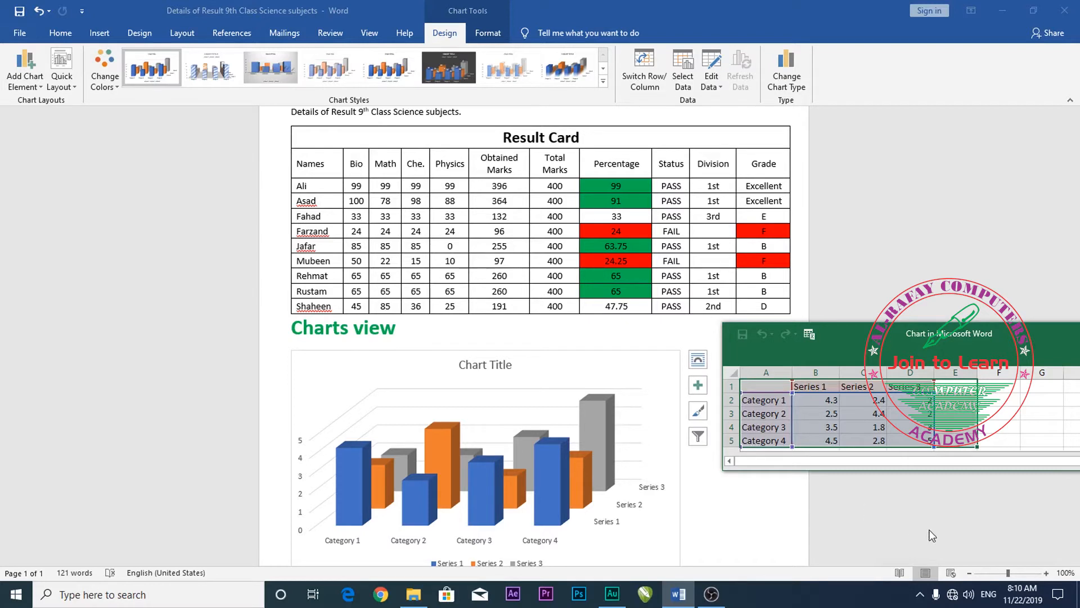
left_click(885, 511)
left_click(945, 395)
left_click_drag(947, 387, 758, 450)
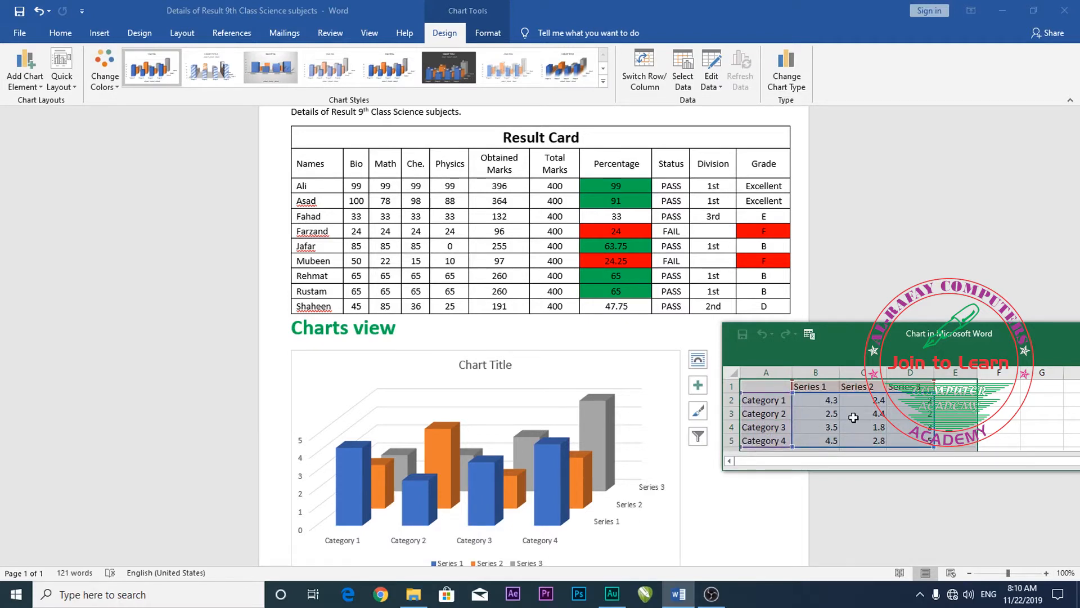
key("Delete")
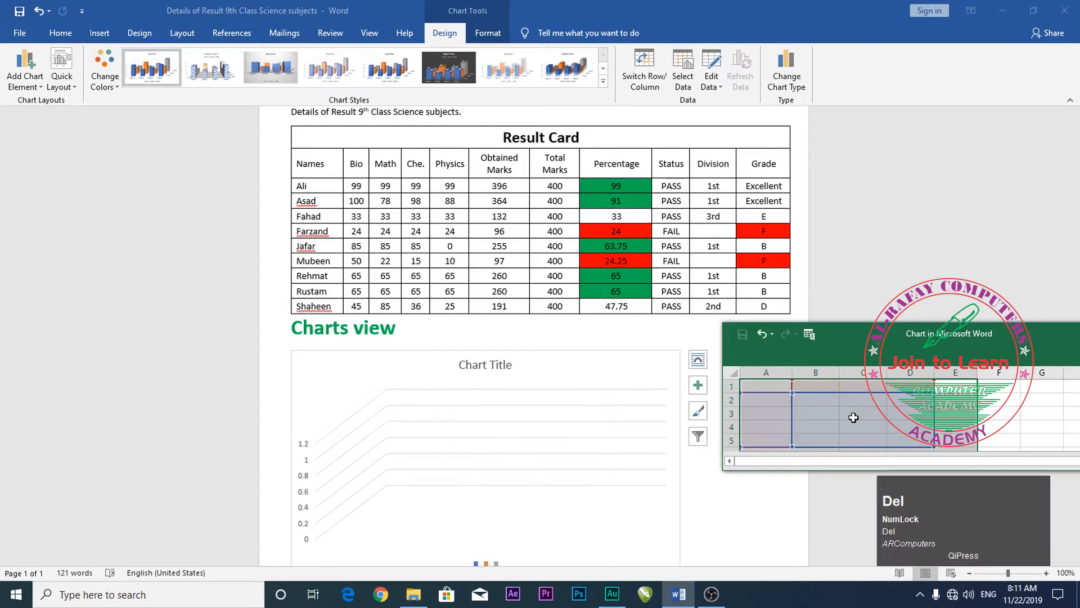
Step: Enlarge the chart's data sheet window so that rows 1 to 10 are in view
left_click(841, 419)
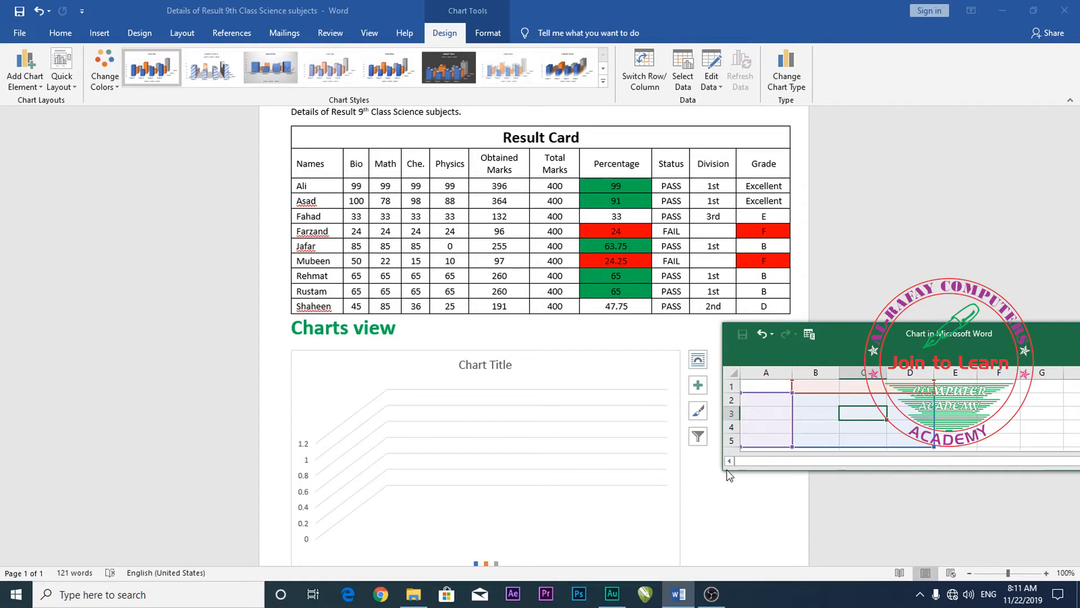
left_click_drag(727, 470, 704, 532)
left_click(973, 429)
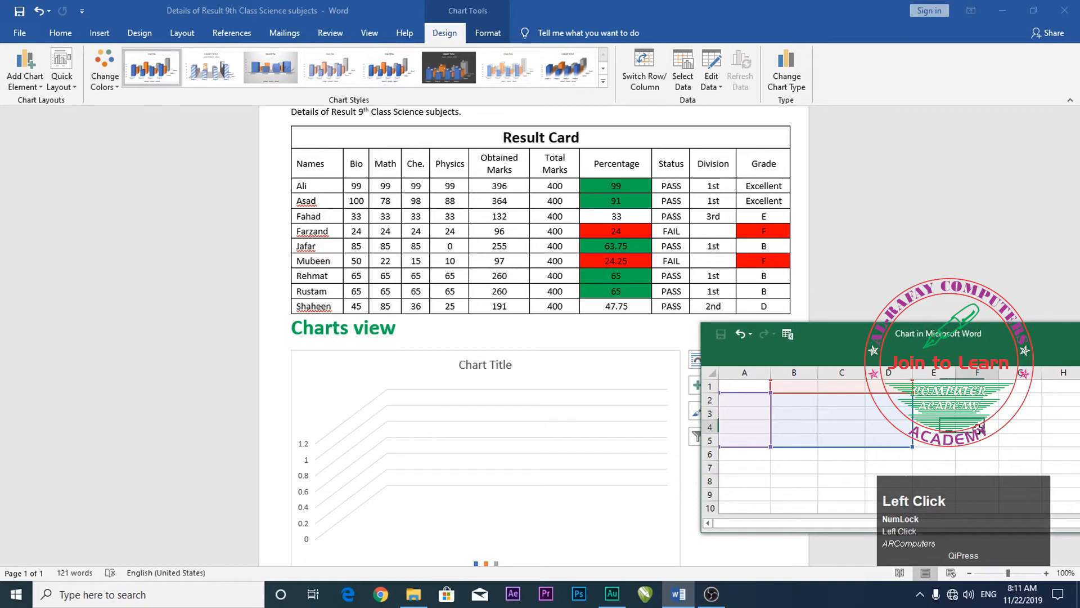
Step: Copy the Result Card table from its Names header row through the last student row and paste it into the data sheet from cell A1
left_click(310, 166)
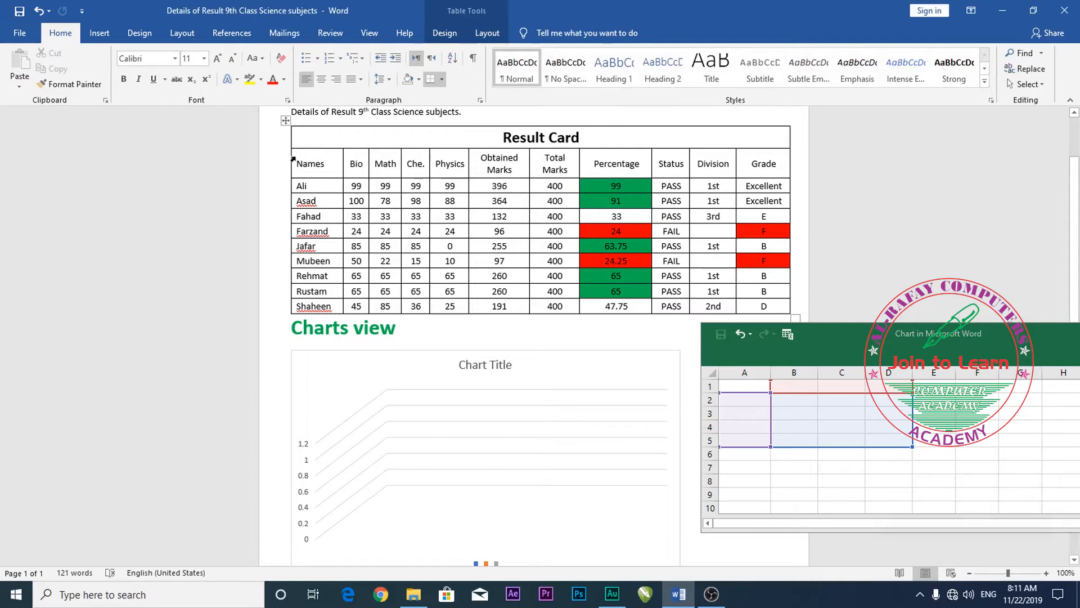
left_click_drag(299, 158, 785, 310)
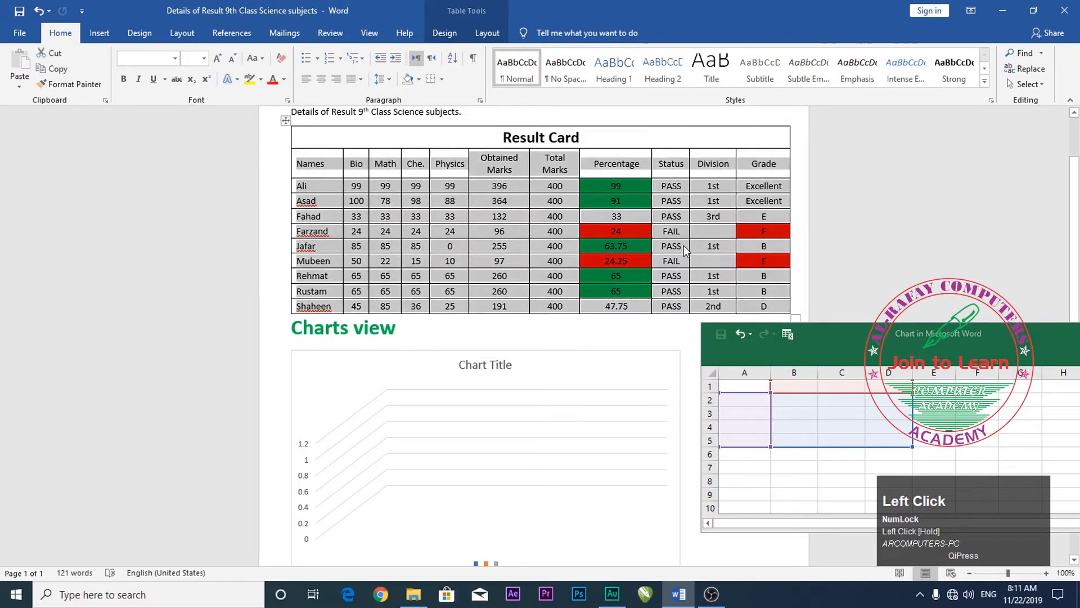
key("ctrl+c")
left_click(742, 387)
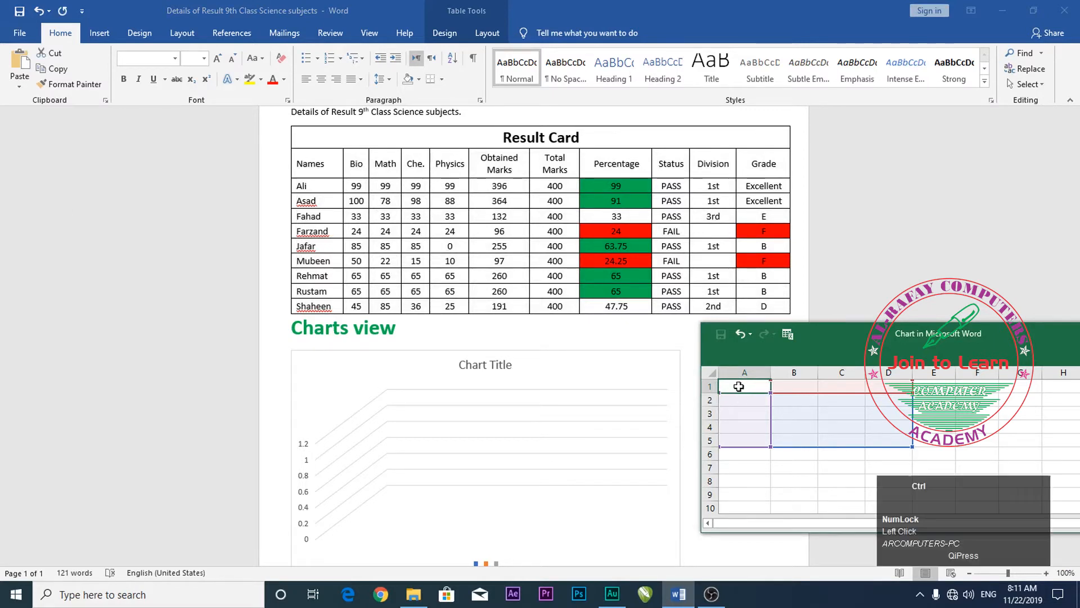
key("ctrl+v")
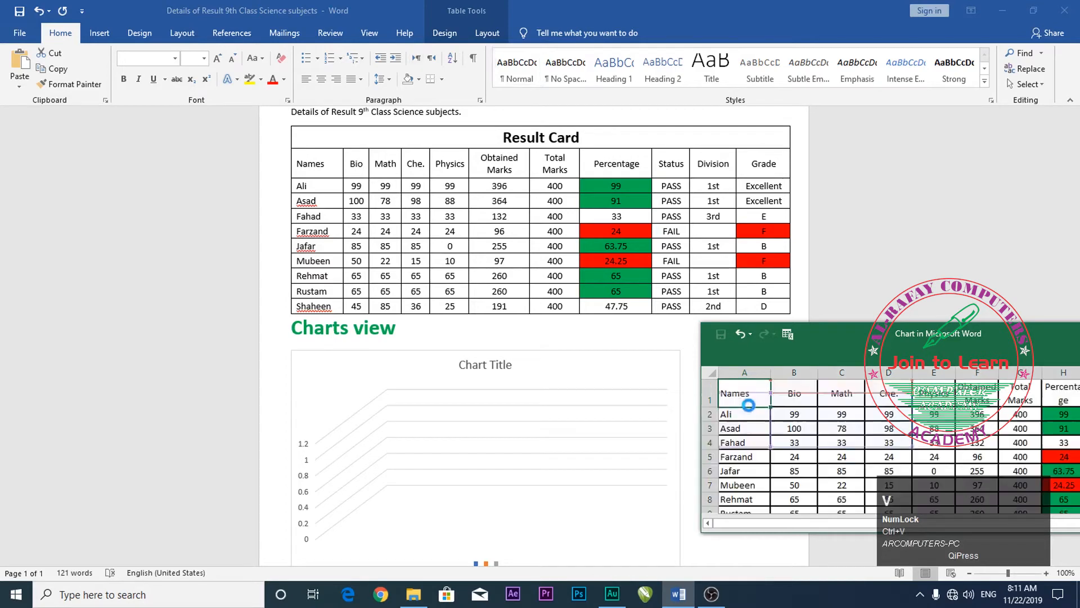
Step: Move the data sheet clear of the chart and enlarge it to show all pasted rows and the columns through Grade
mouse_move(897, 339)
left_mouse_down()
mouse_move(886, 188)
mouse_move(785, 157)
left_mouse_up()
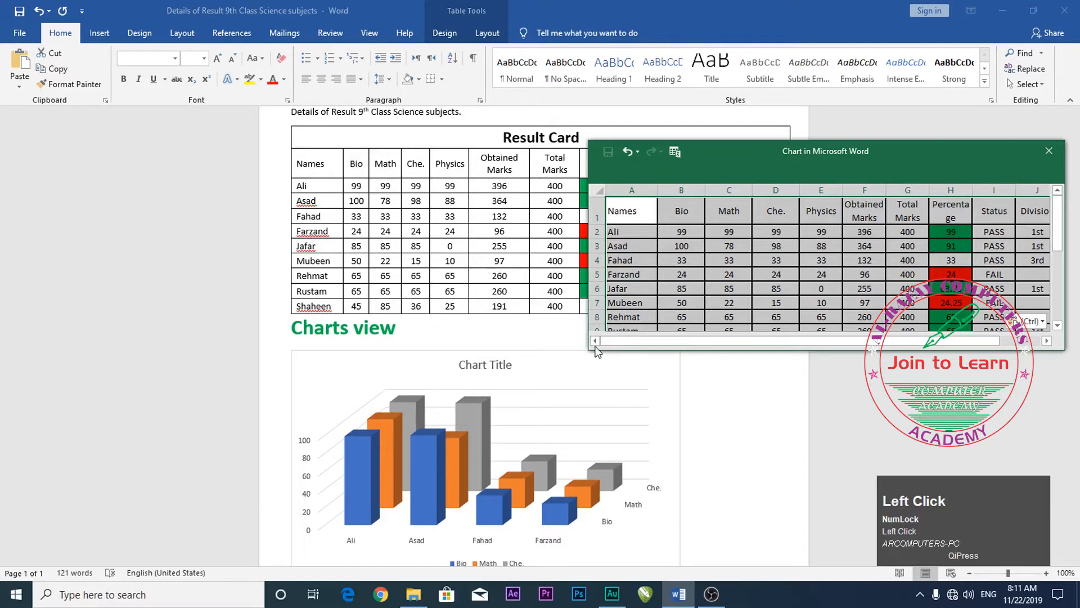
left_click_drag(589, 349, 498, 417)
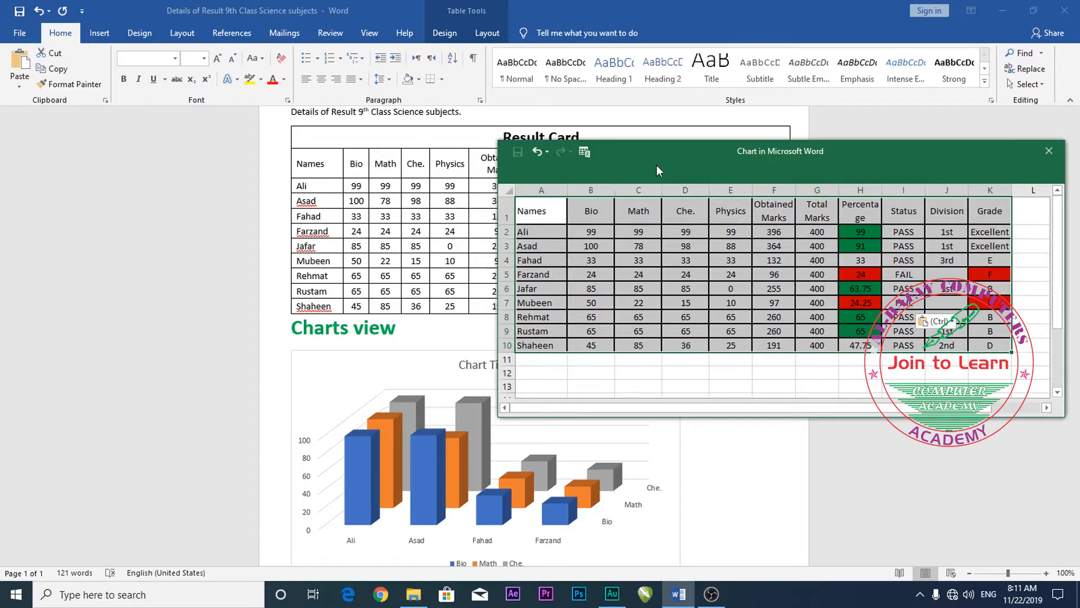
left_click_drag(656, 163, 668, 185)
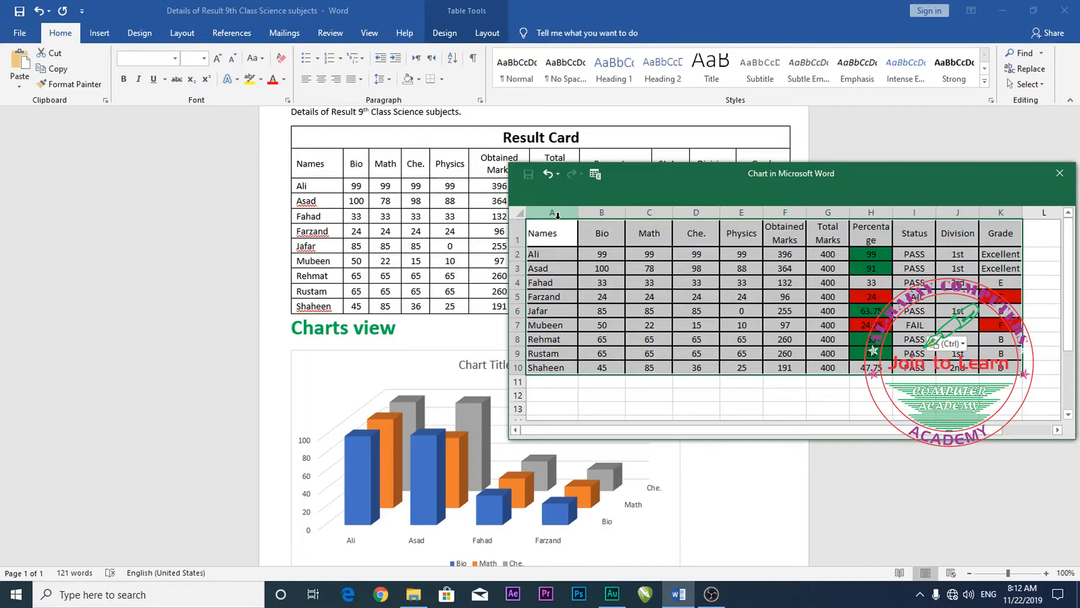
left_click_drag(678, 190, 619, 259)
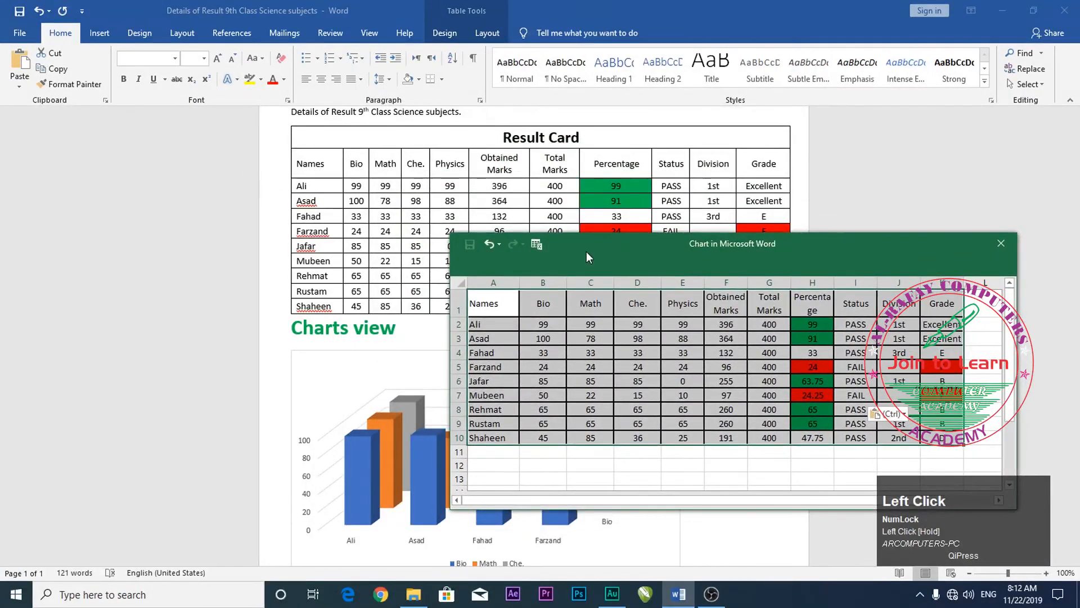
left_click_drag(617, 249, 696, 123)
left_click(601, 267)
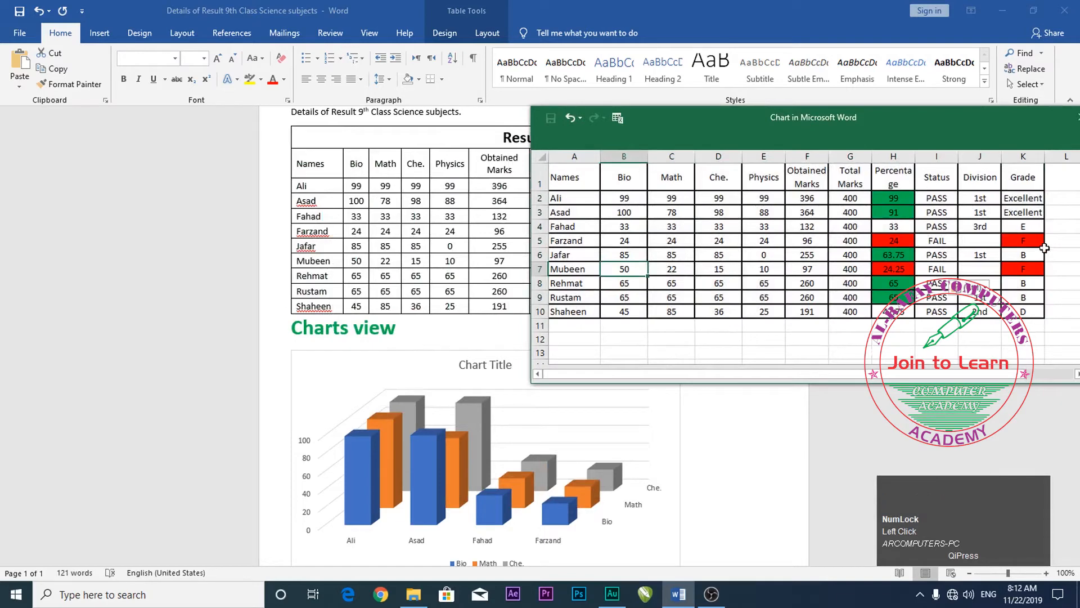
Step: Set the Bio mark in cell B3 of the chart's data sheet to 50
left_click_drag(626, 199, 764, 311)
left_click(626, 269)
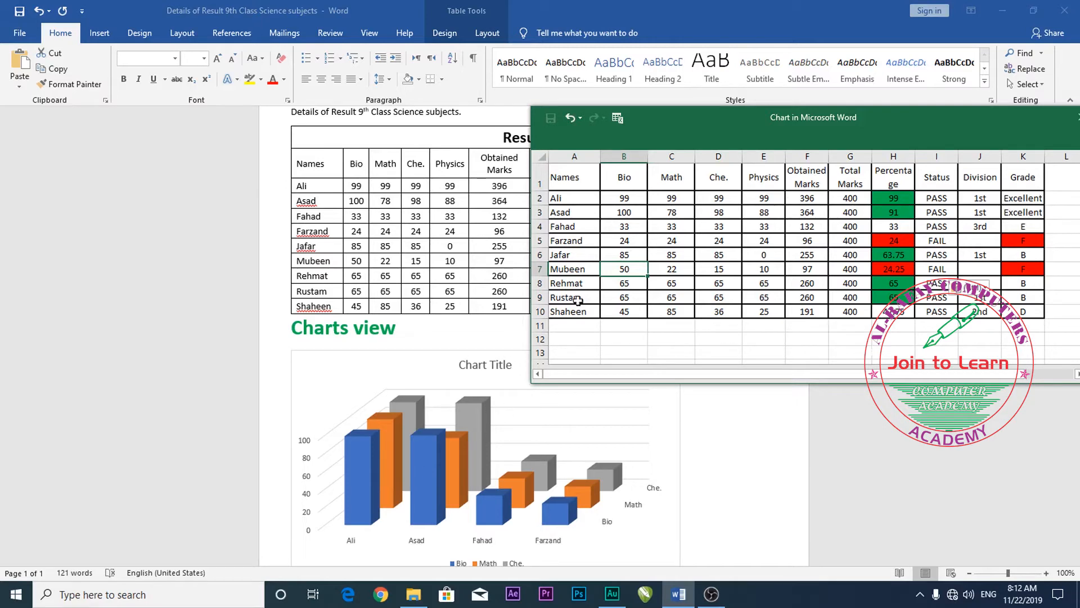
left_click(625, 213)
type("50")
key("Return")
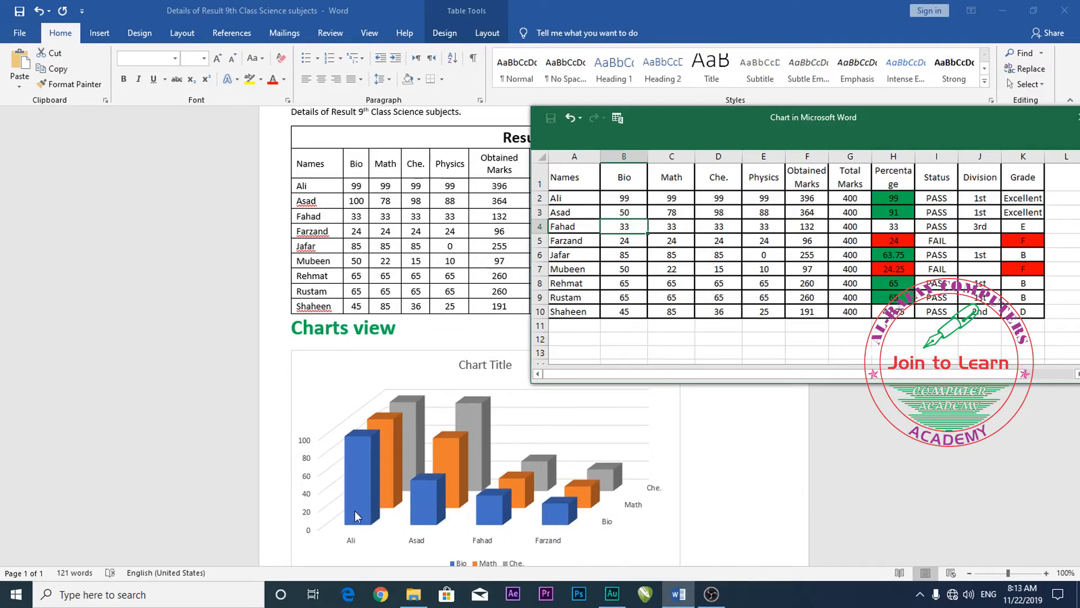
Step: Set the Che. mark in cell D5 to 90 and close the chart's data sheet
left_click(637, 267)
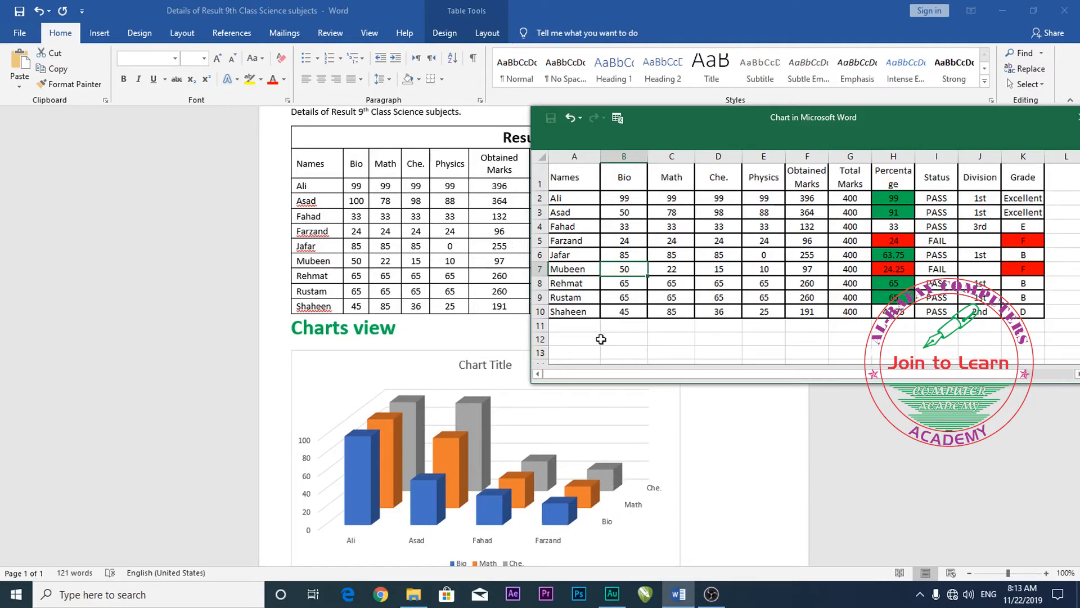
left_click(570, 240)
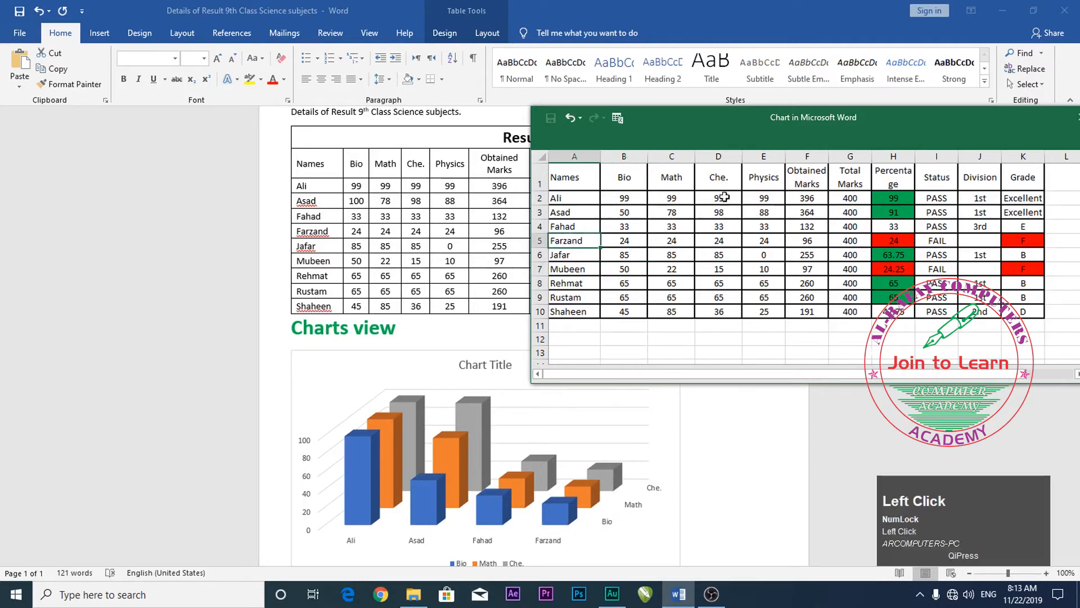
left_click(722, 245)
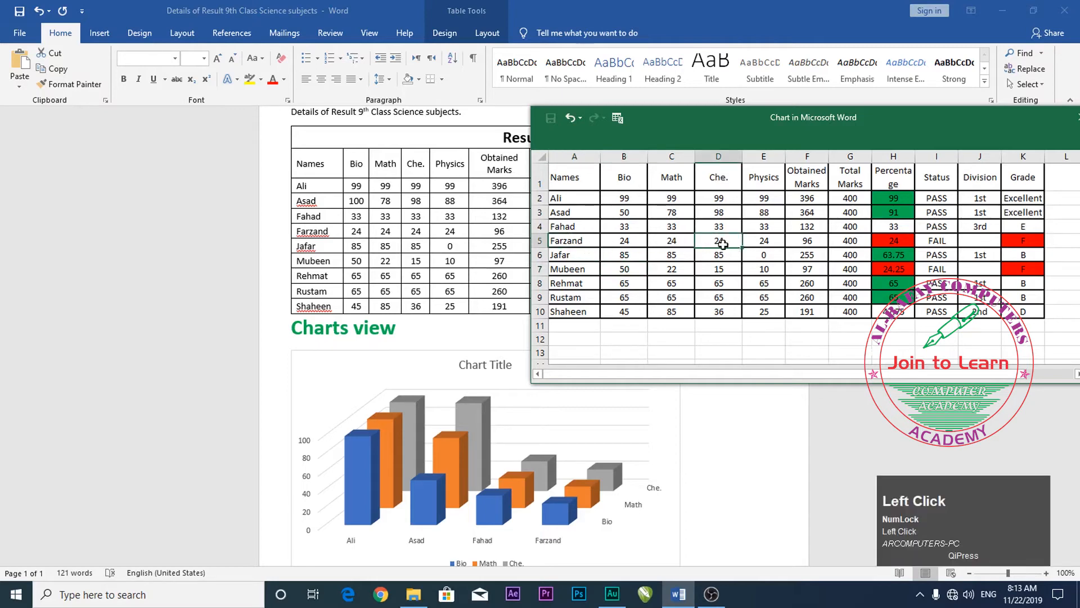
type("90")
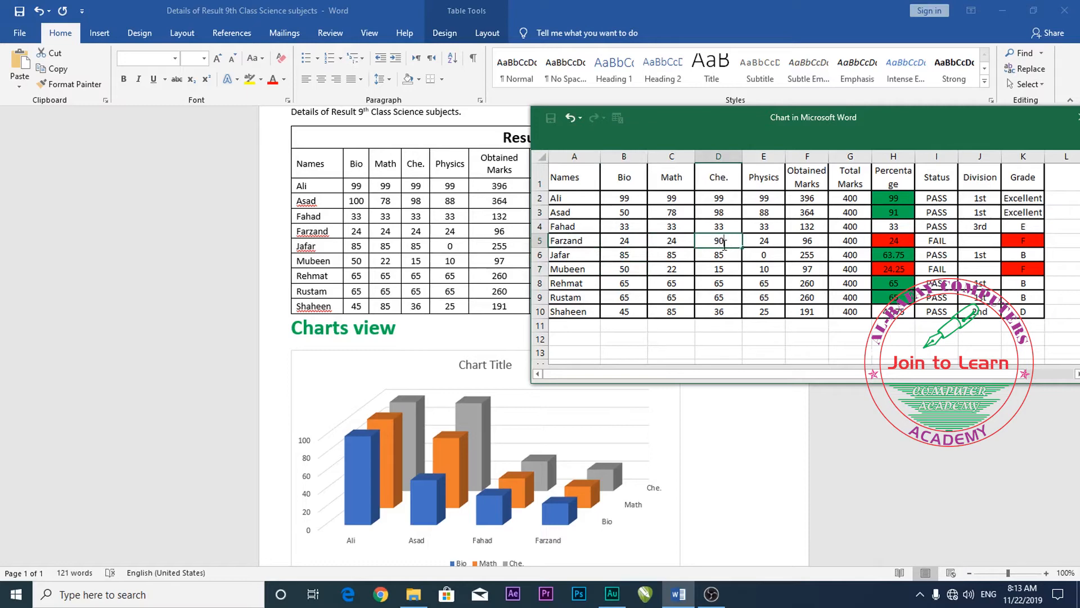
key("Return")
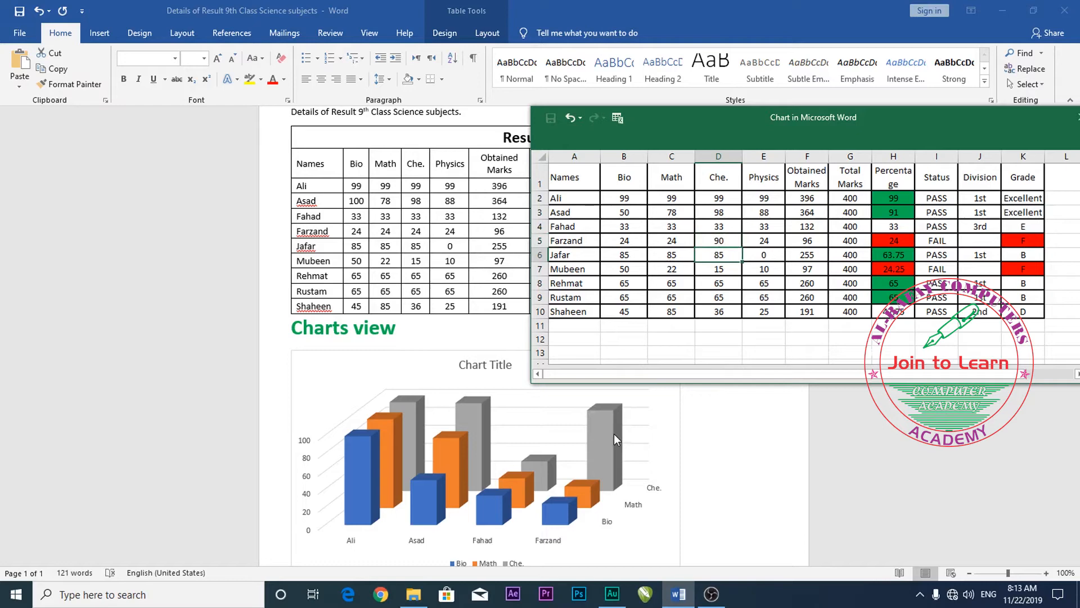
left_click_drag(779, 121, 564, 128)
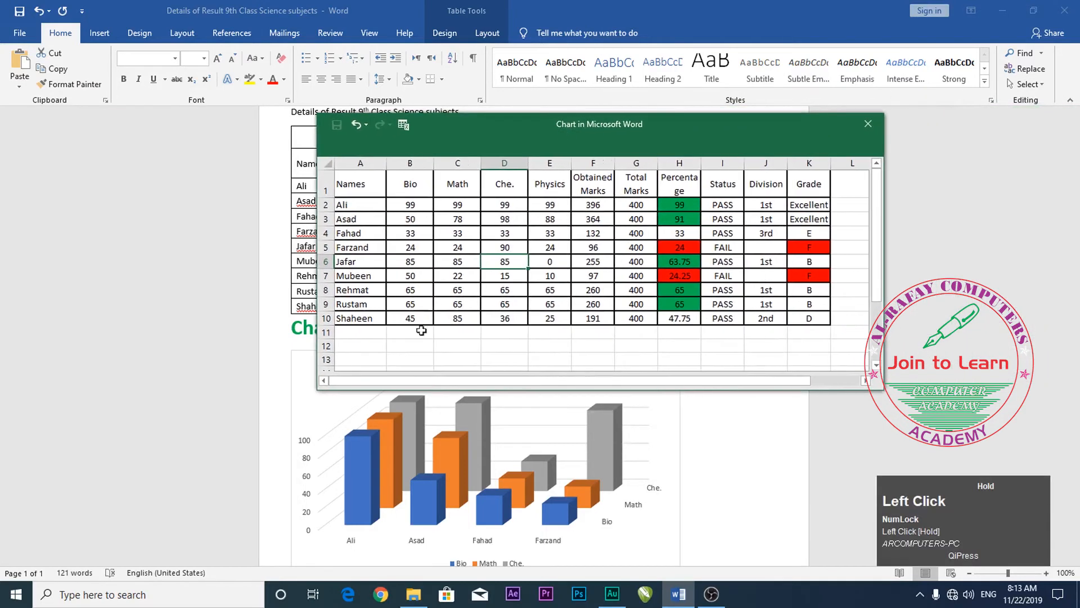
left_click(867, 123)
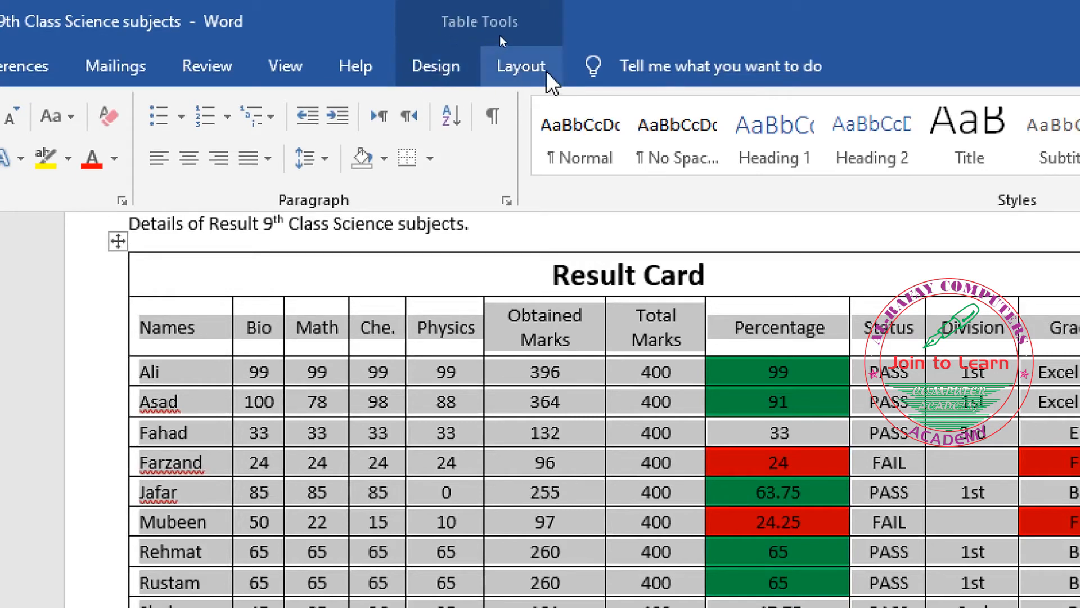
Step: Examine the table design and layout tools offered for the Result Card table
left_click(445, 66)
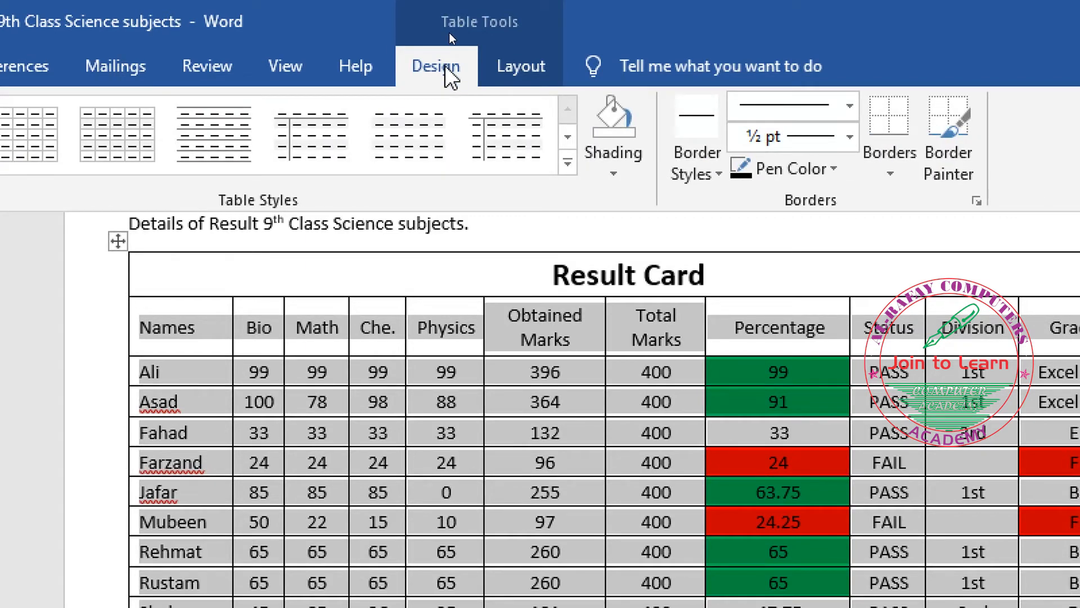
left_click(529, 66)
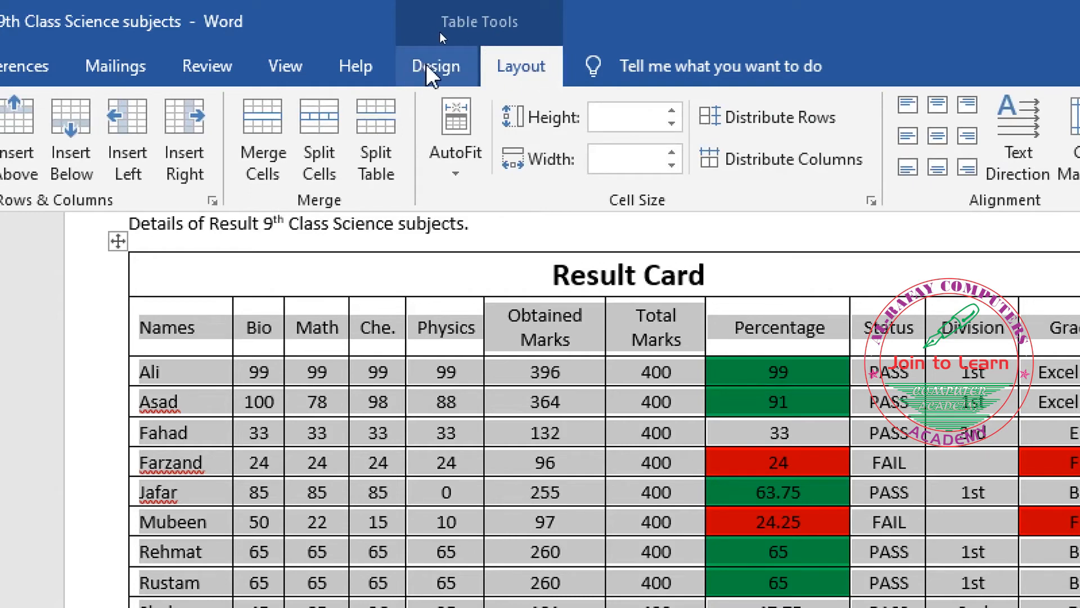
key("alt+F4")
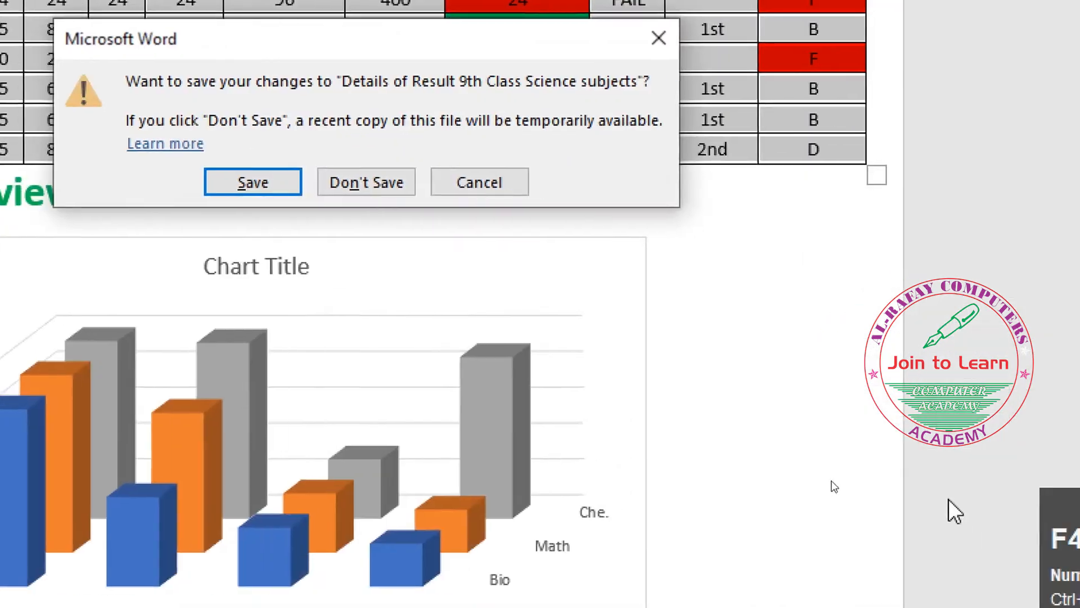
left_click(458, 189)
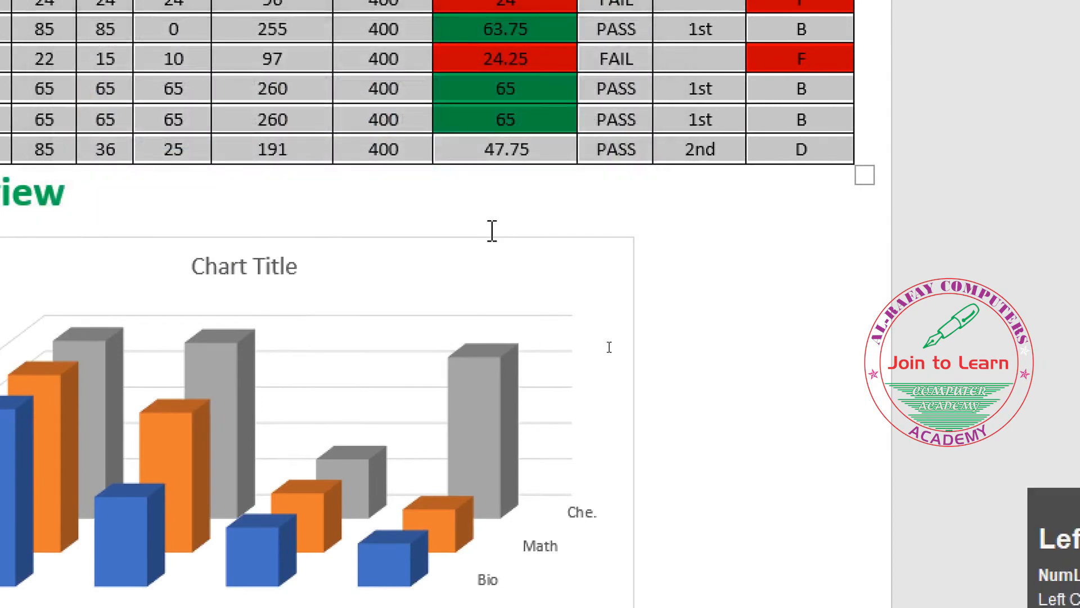
key("ctrl+4")
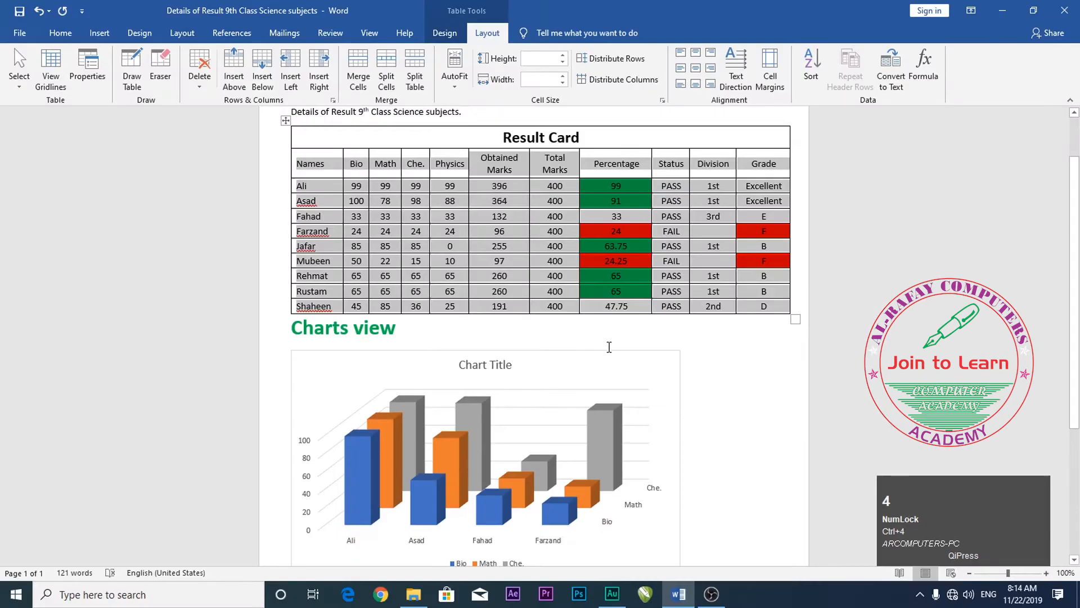
left_click(530, 265)
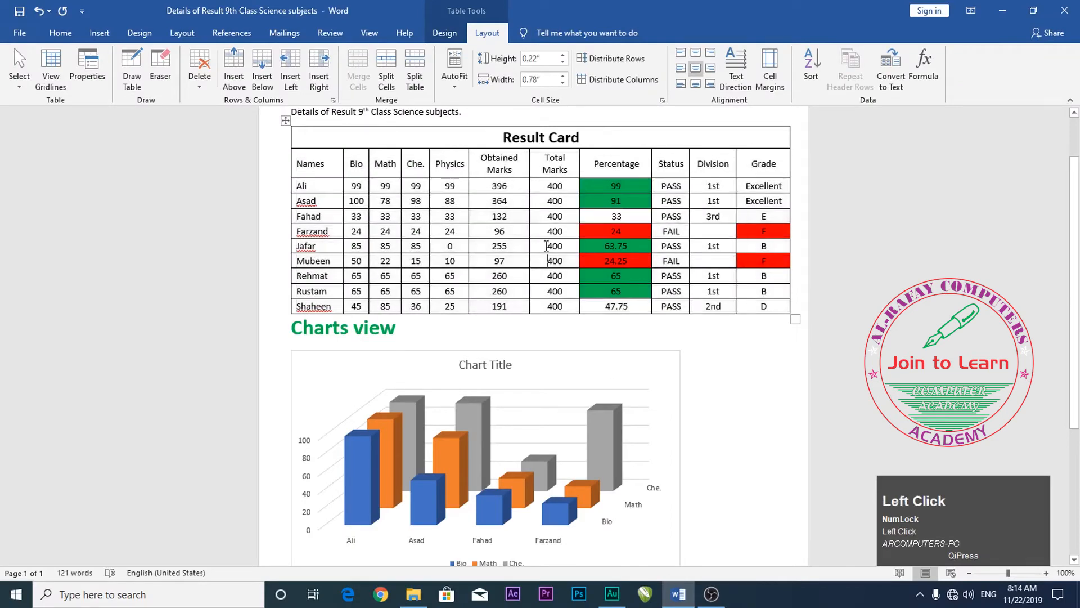
left_click(445, 34)
left_click(487, 34)
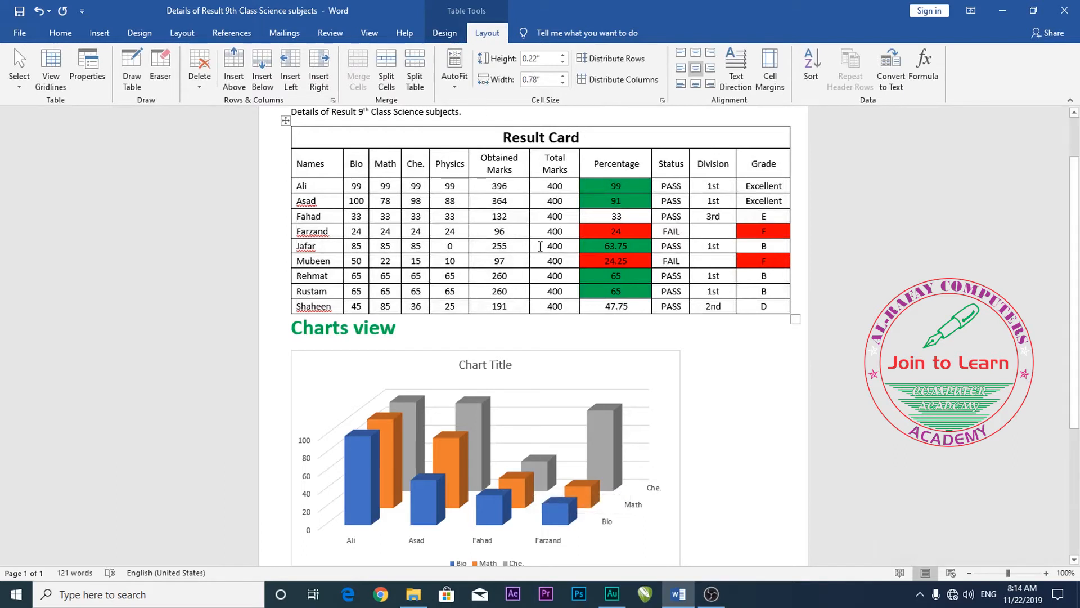
left_click(483, 215)
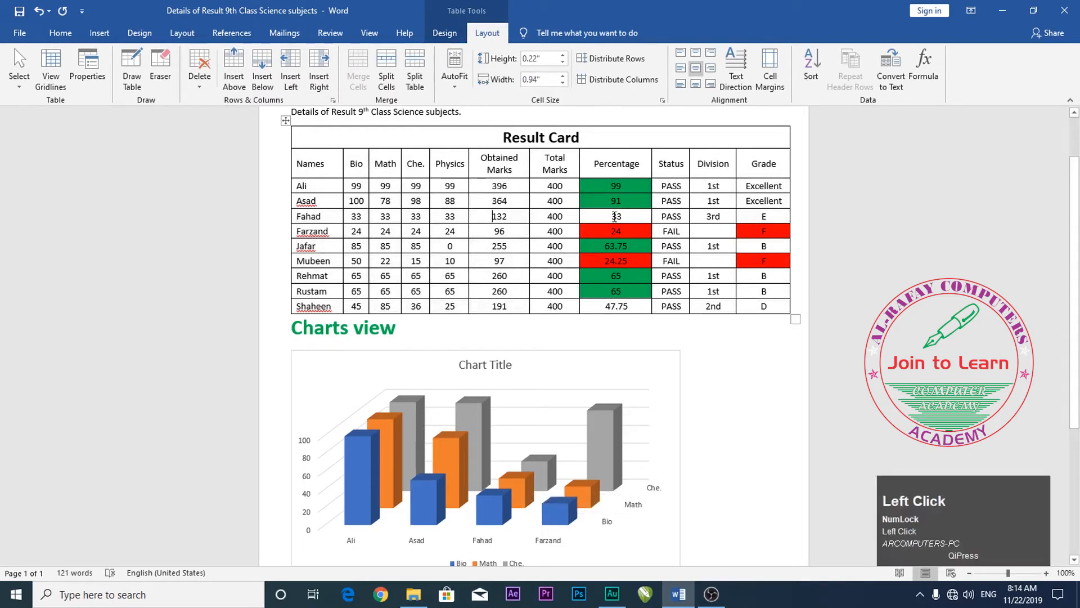
scroll(448, 44, "down", 2)
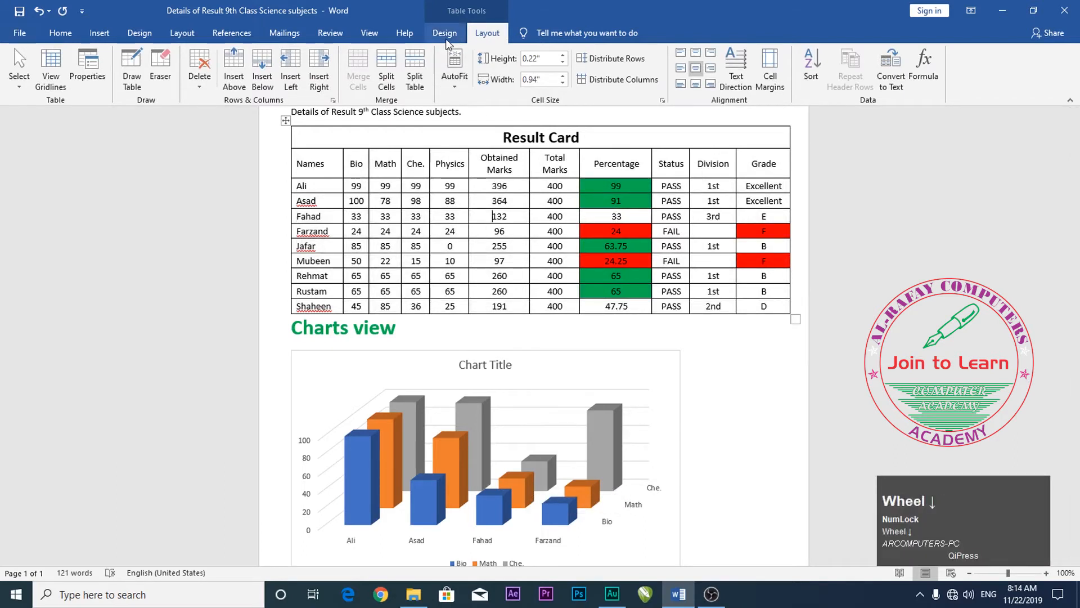
Step: Select the 3-D column chart and look over its design tools and the available chart types, keeping the current type
left_click(540, 403)
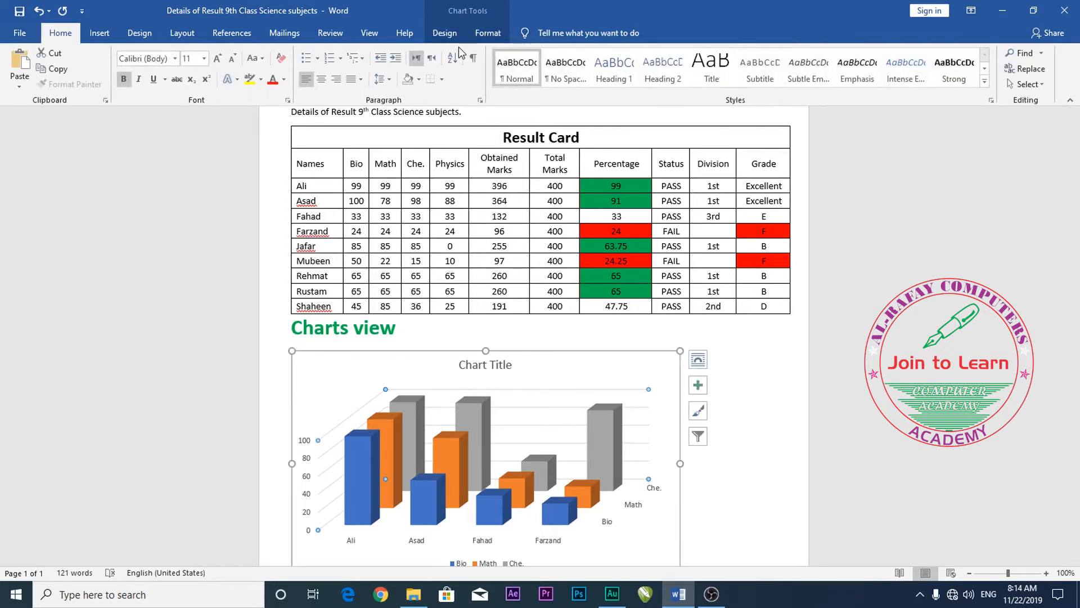
left_click(463, 217)
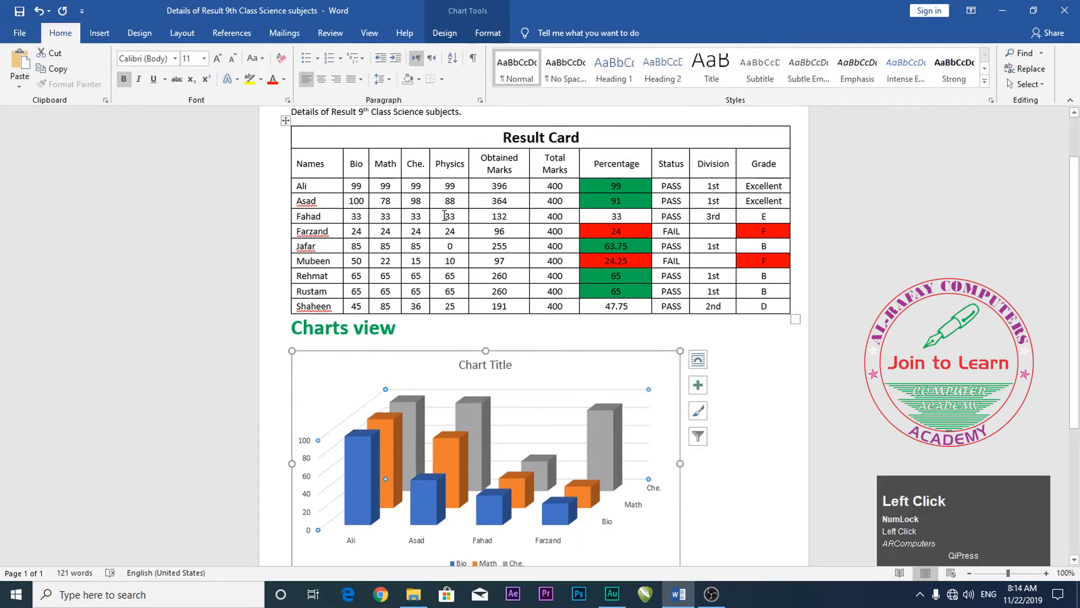
left_click(545, 432)
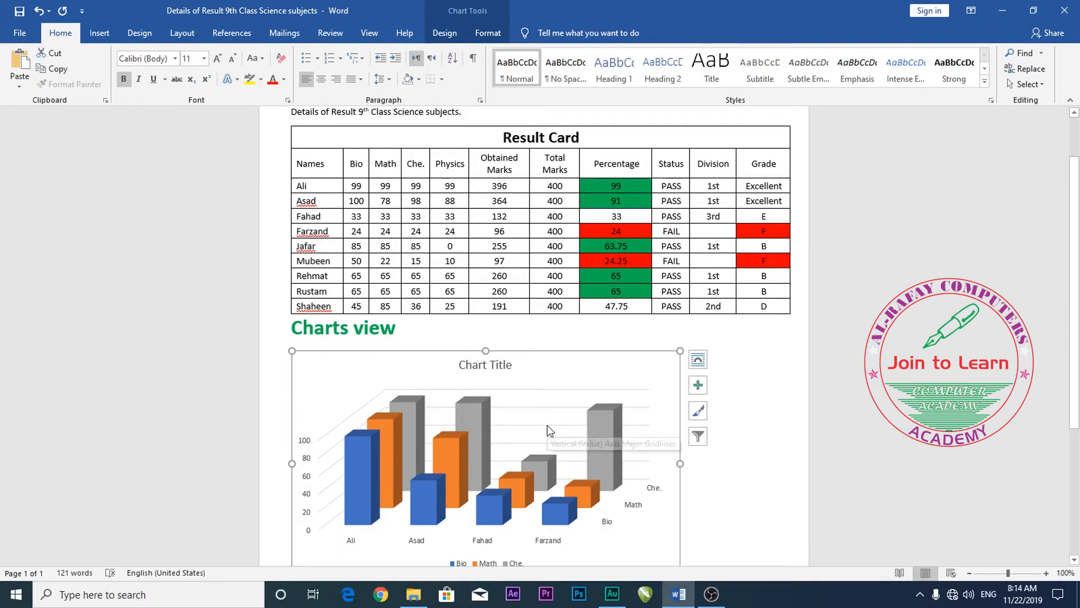
left_click(444, 34)
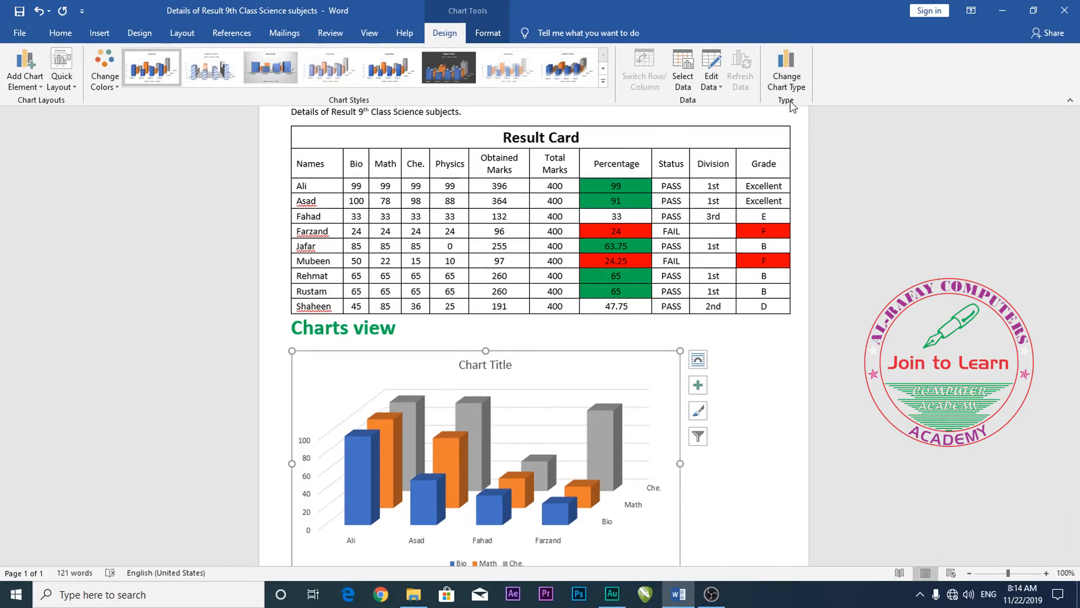
left_click(792, 69)
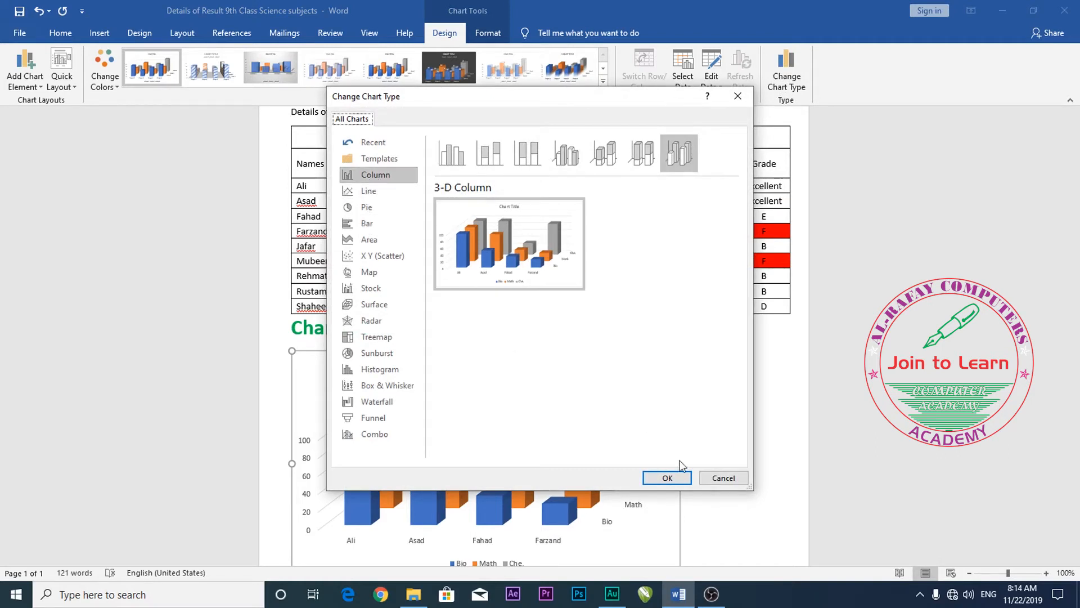
left_click(723, 478)
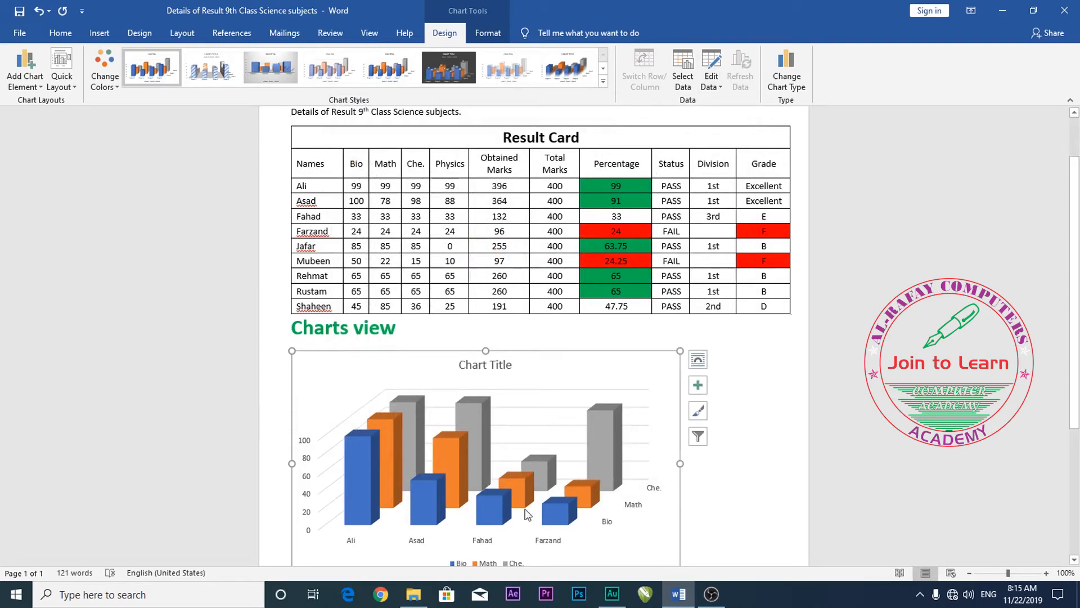
Step: Open the chart's data sheet, enlarge its window, review the student names and subject headers, and close the sheet
left_click(723, 88)
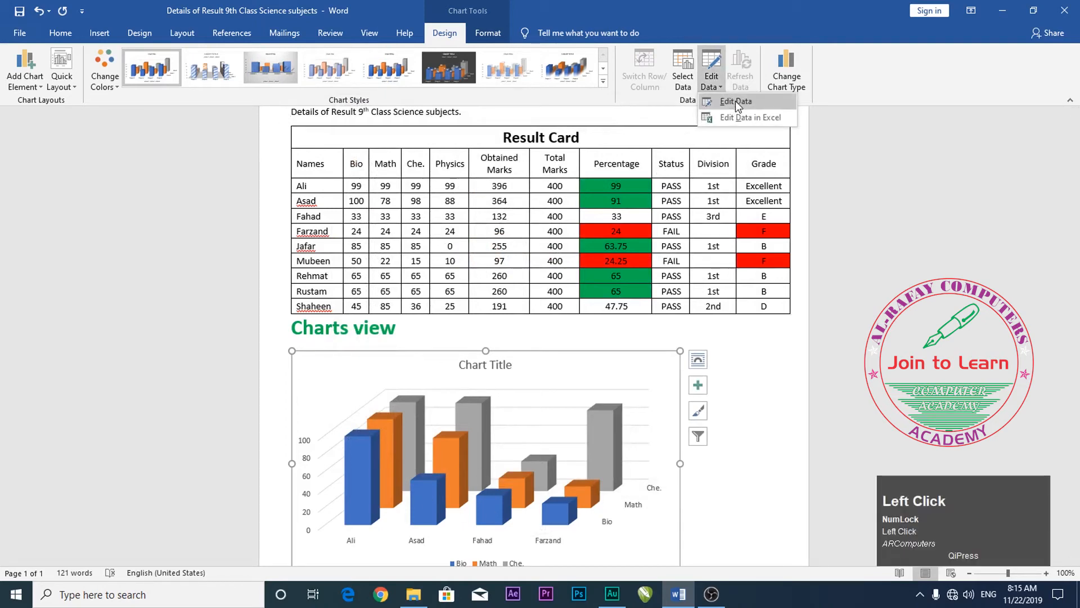
left_click(736, 102)
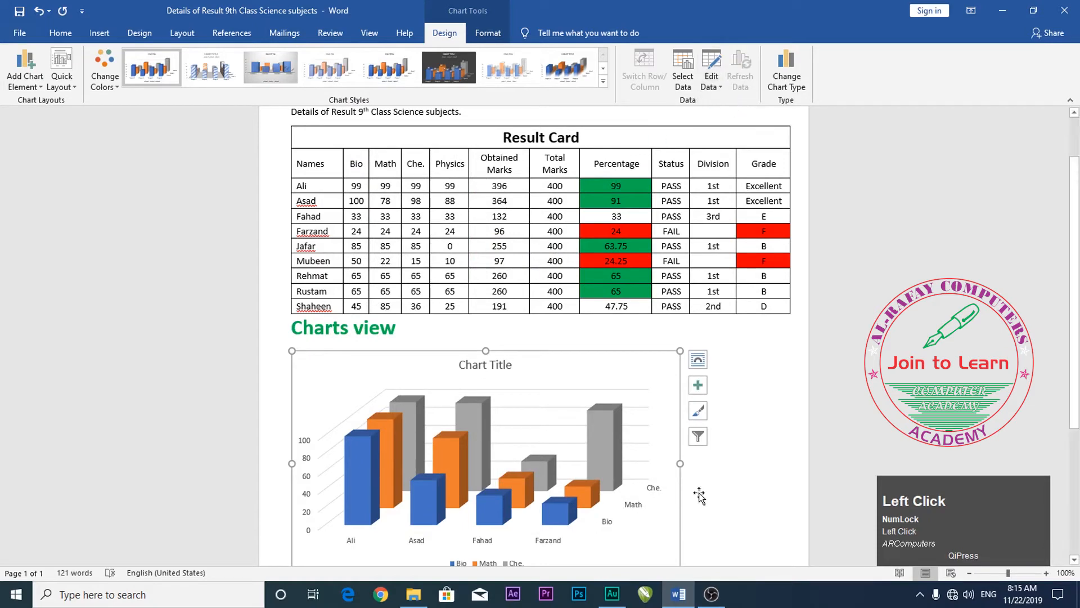
left_click_drag(711, 344, 817, 524)
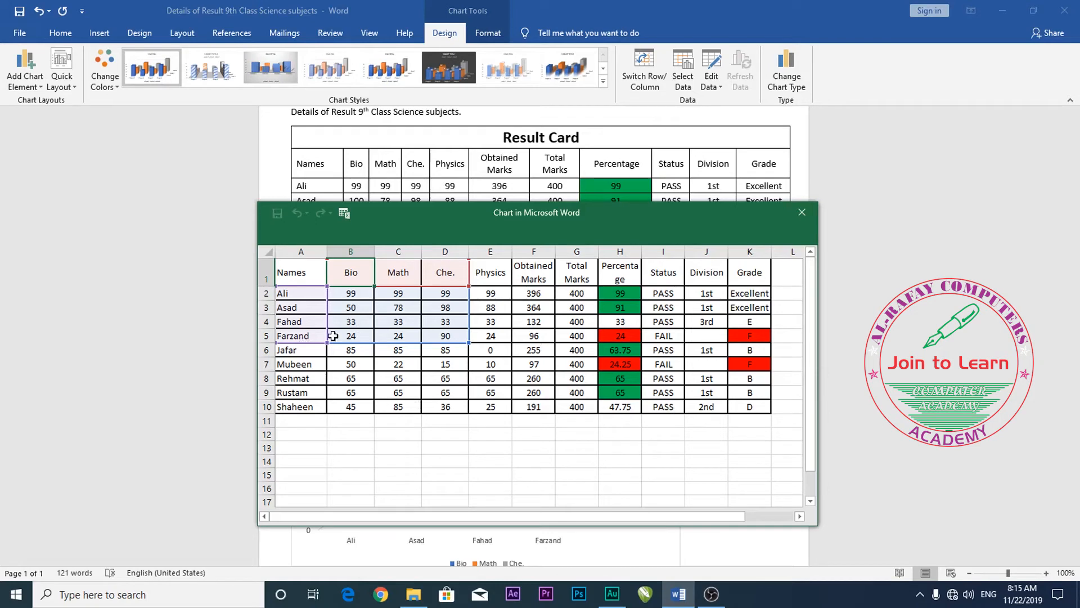
left_click_drag(295, 294, 290, 475)
left_click_drag(348, 273, 505, 285)
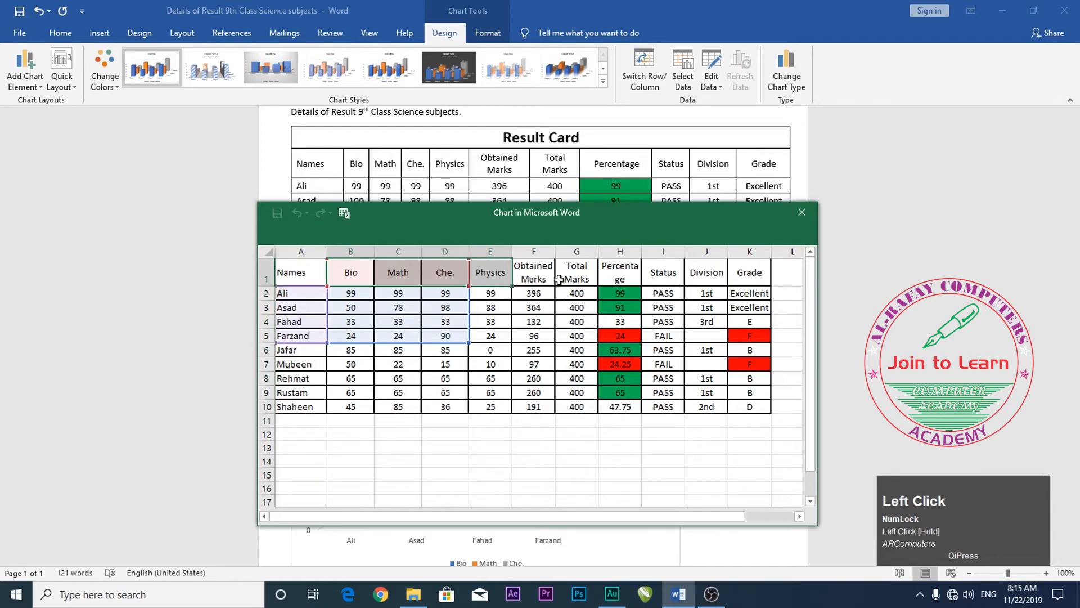
left_click(803, 213)
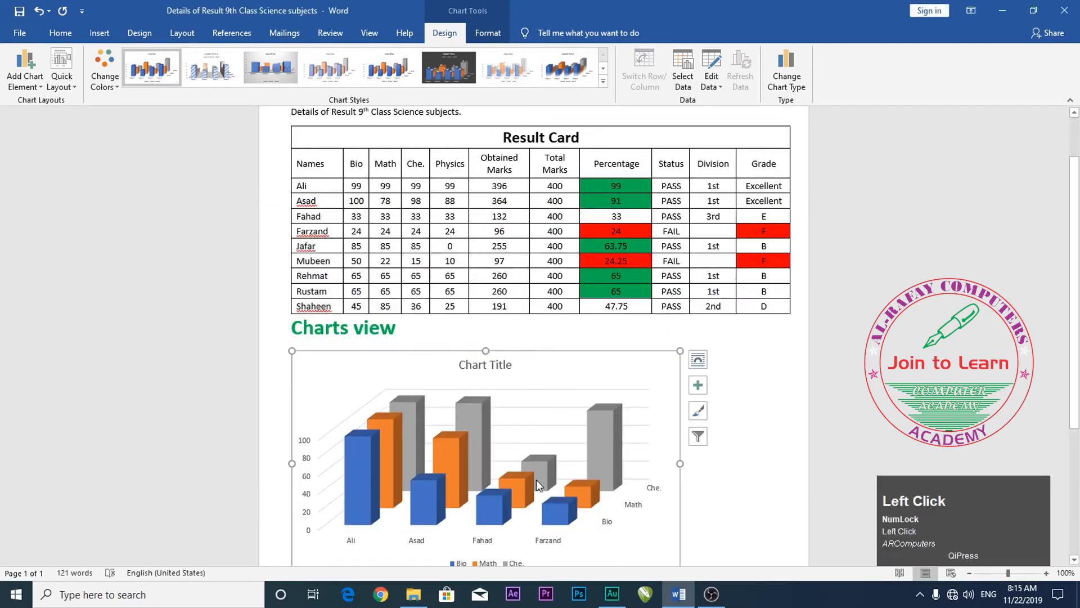
Step: Extend the chart's data range to =Sheet1!$A$1:$F$10, including the Physics and Obtained Marks columns, and close the data sheet
mouse_move(518, 488)
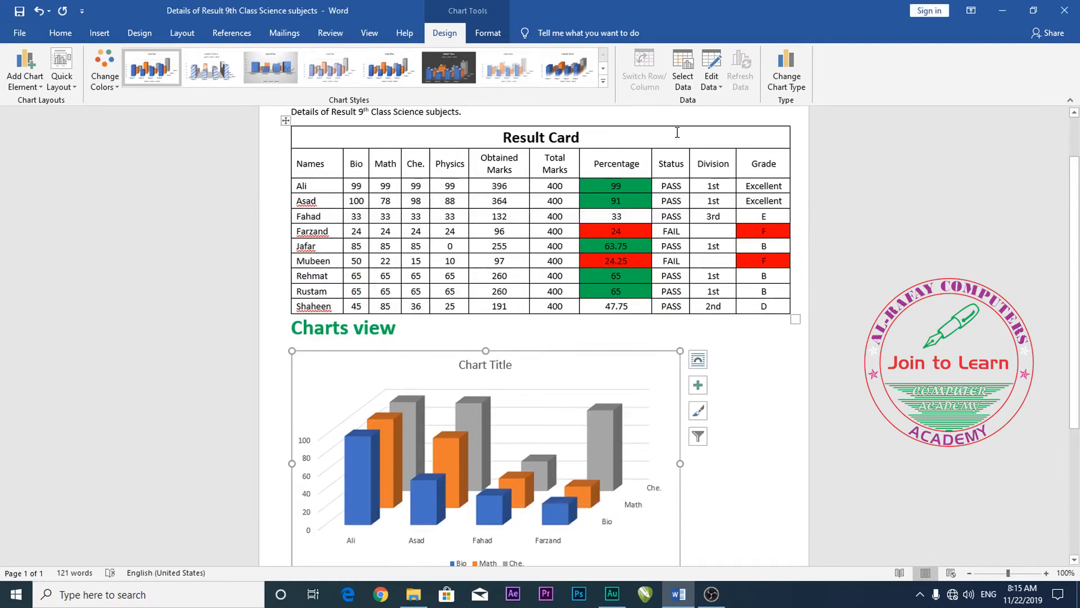
left_click(687, 59)
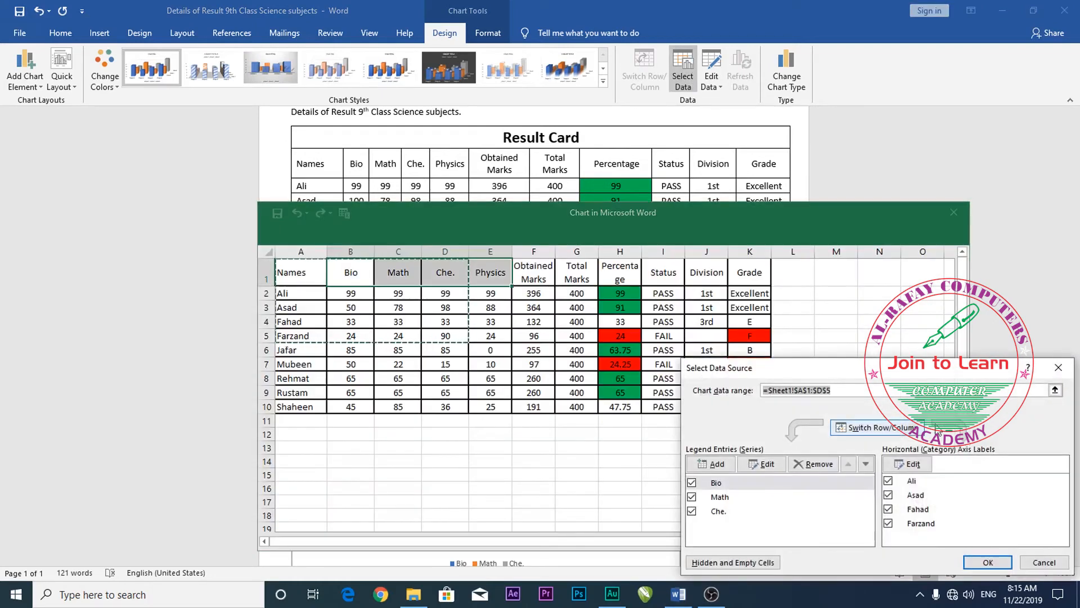
left_click_drag(947, 370, 1013, 364)
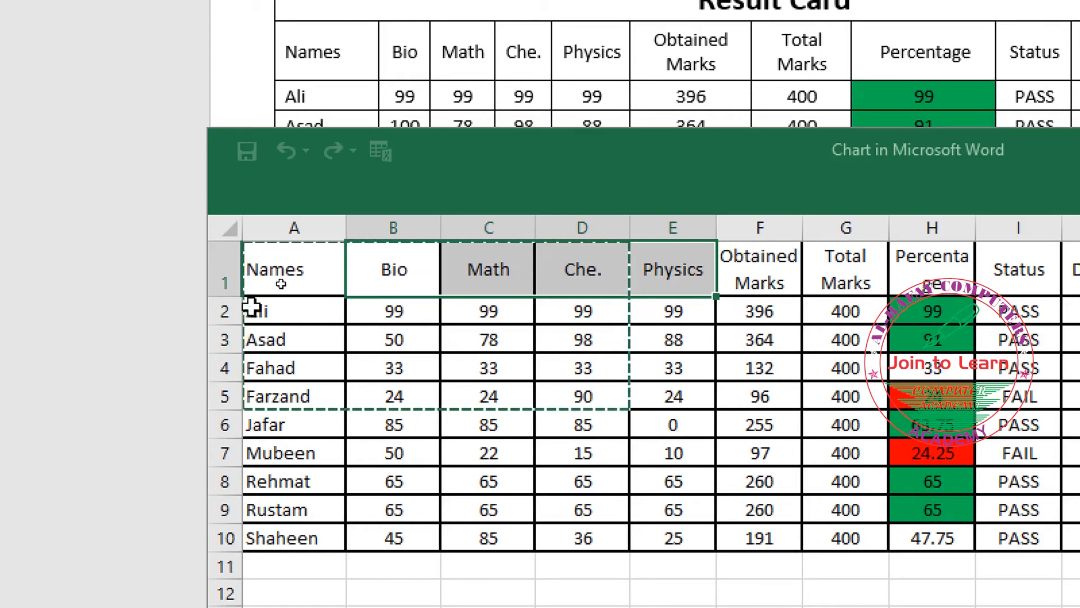
left_click_drag(274, 264, 768, 541)
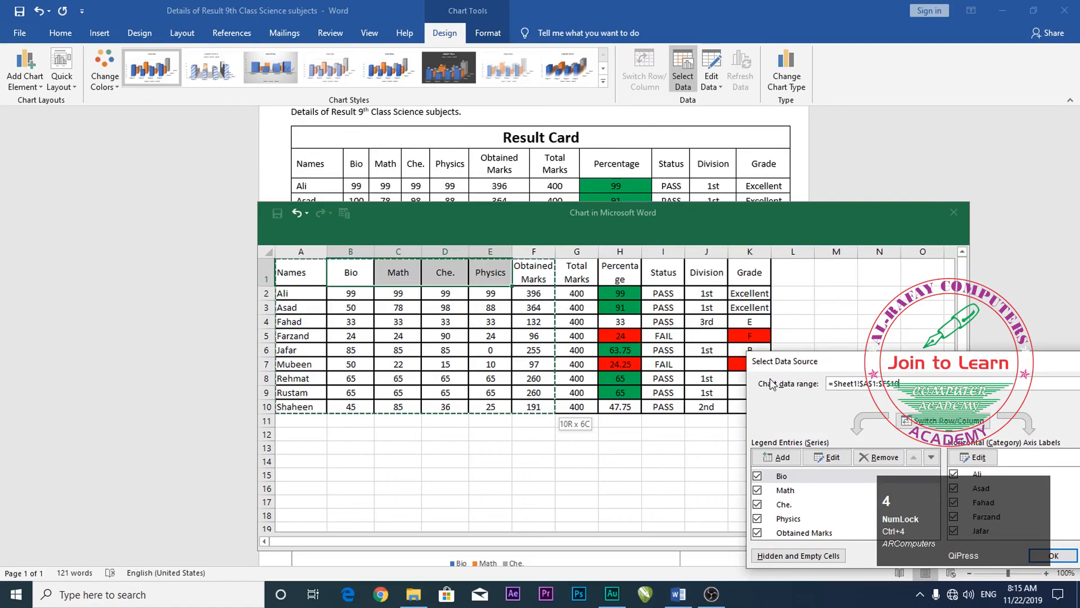
left_click_drag(853, 360, 717, 149)
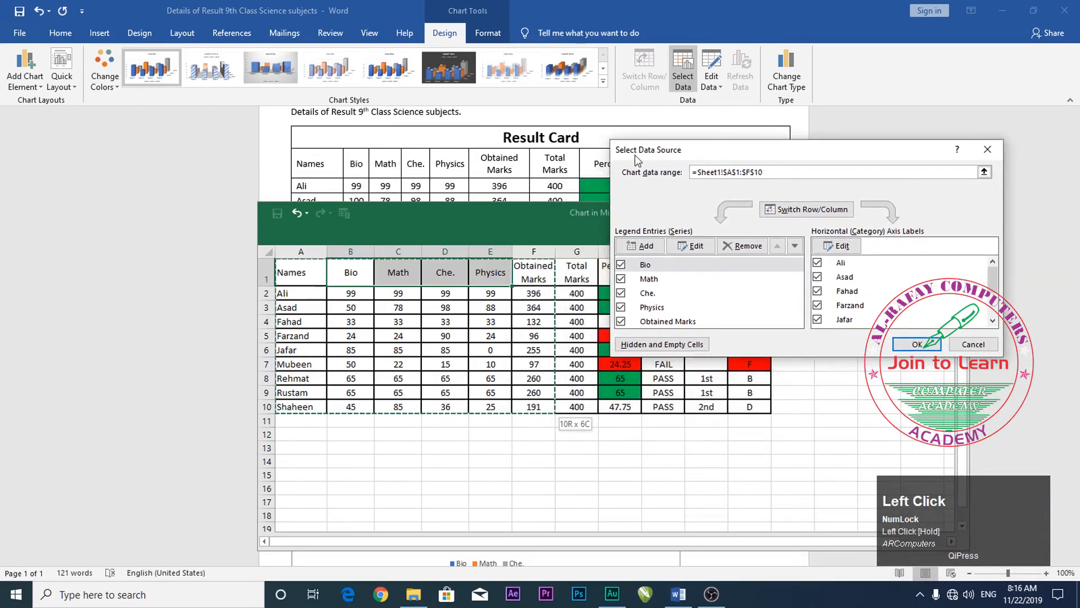
left_click_drag(710, 156, 718, 187)
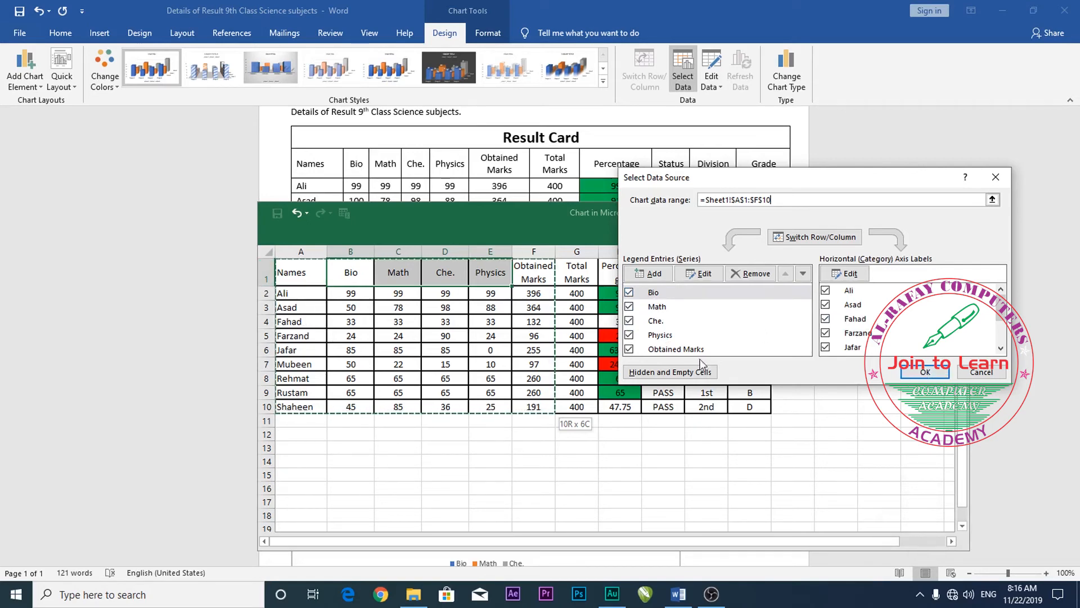
left_click(907, 374)
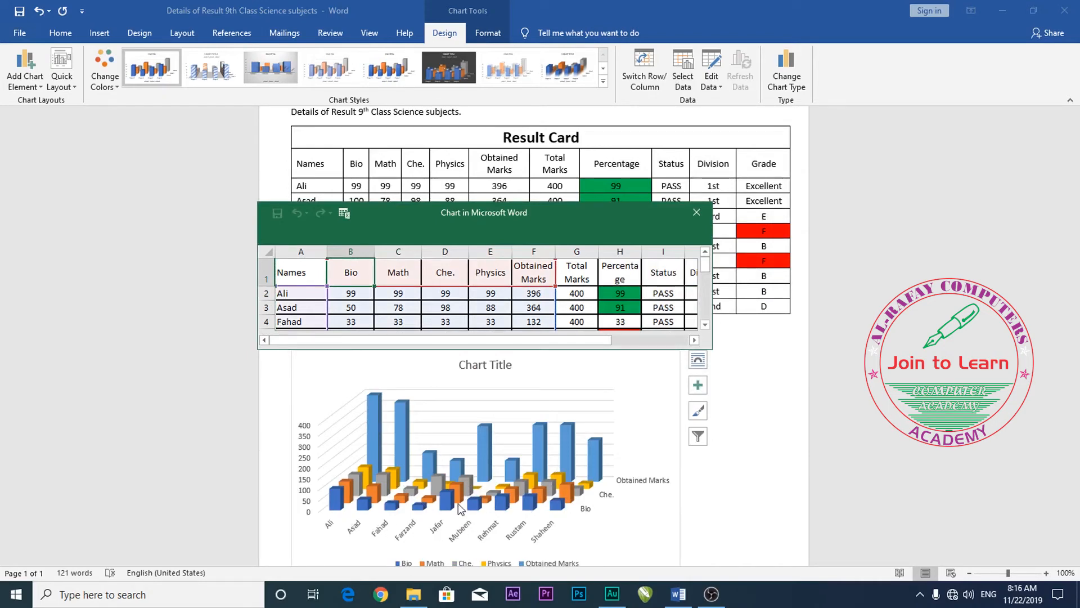
key("ctrl")
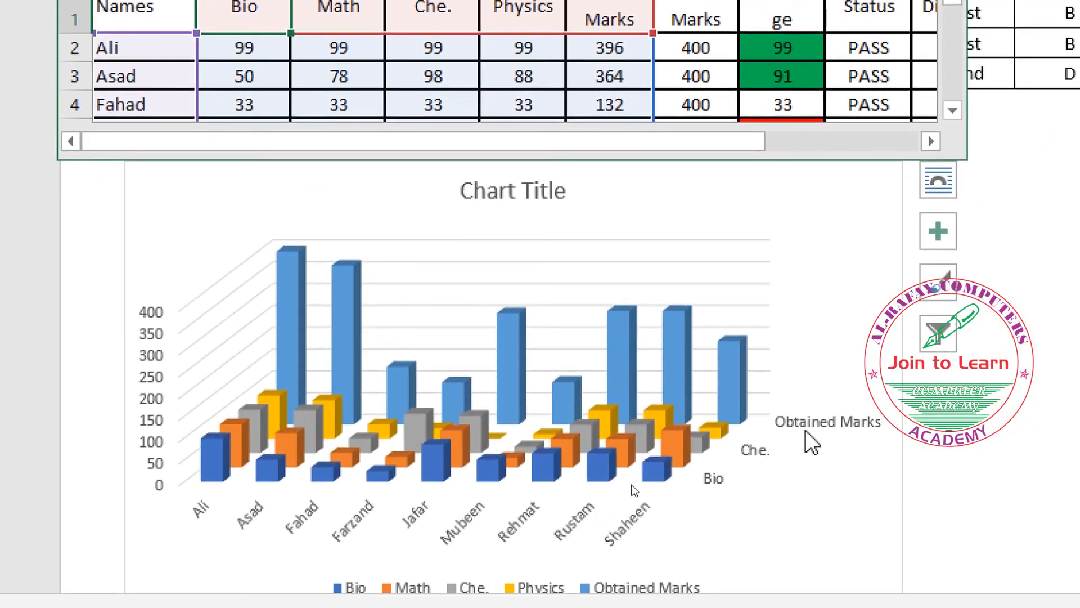
scroll(717, 508, "down", 1)
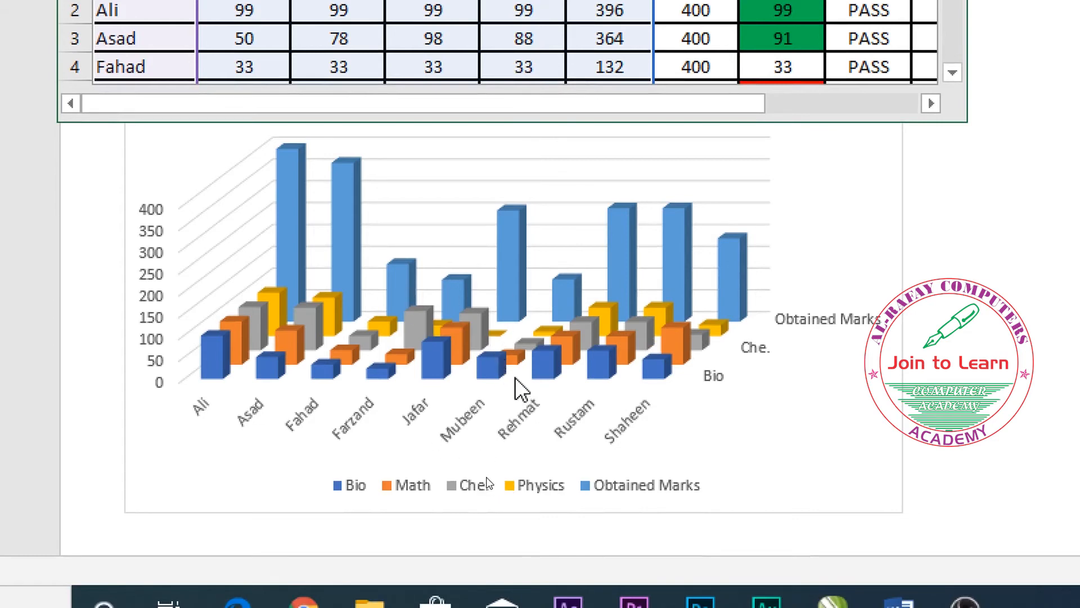
key("ctrl+4")
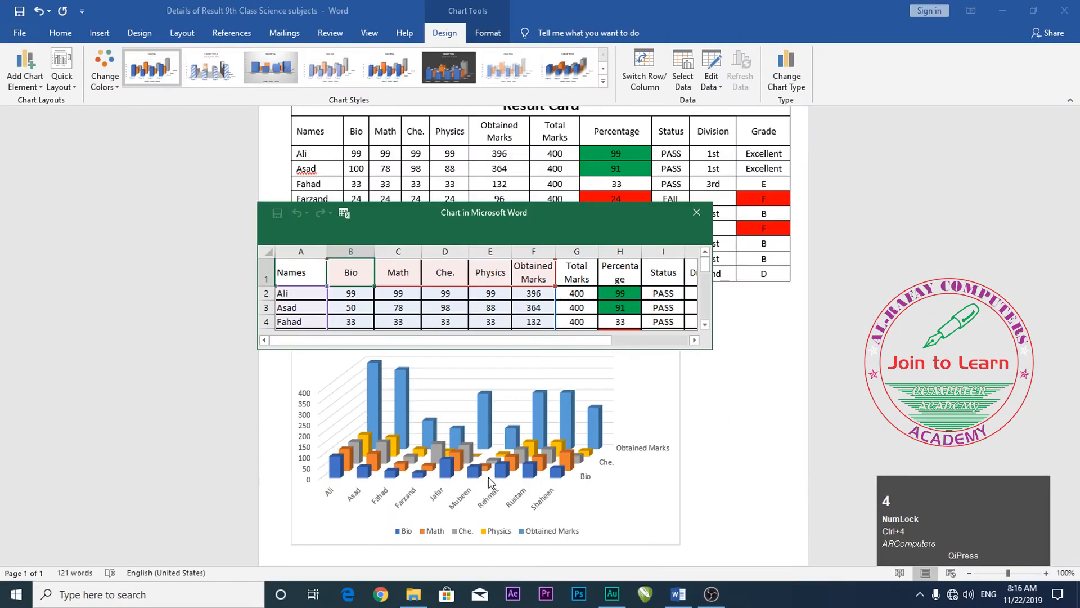
left_click(696, 213)
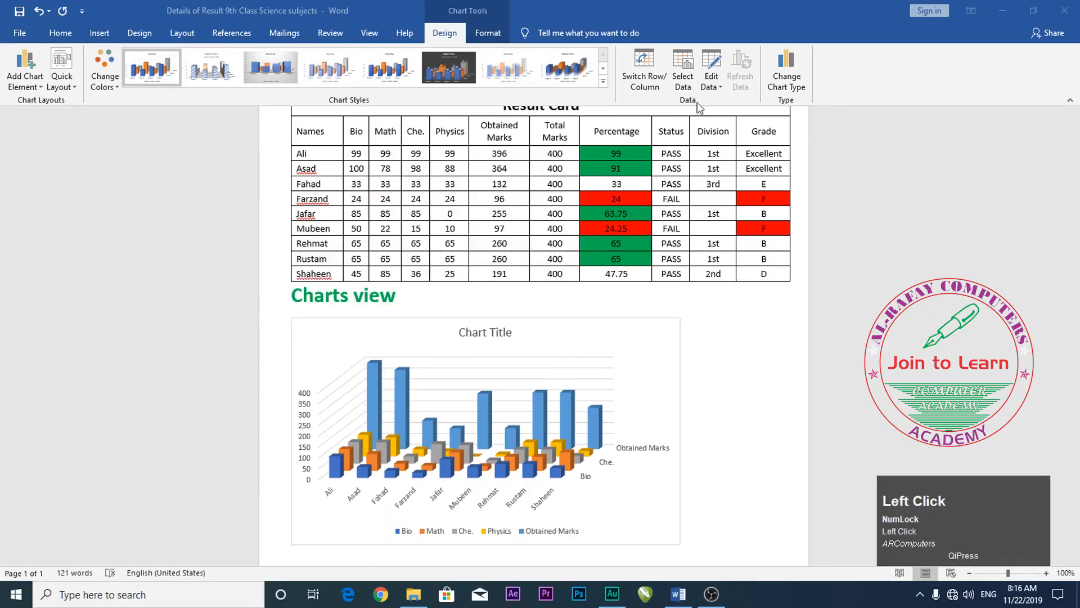
Step: Set the chart's data range to =Sheet1!$A$1:$E$10, leaving out the Obtained Marks column, and close the data sheet
left_click(688, 66)
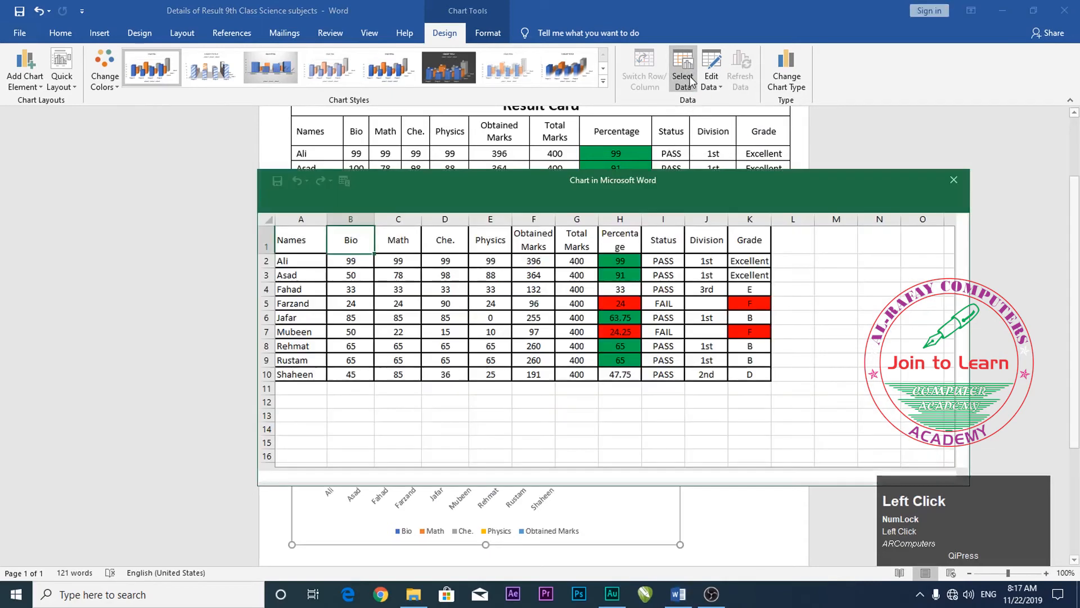
left_click(528, 278)
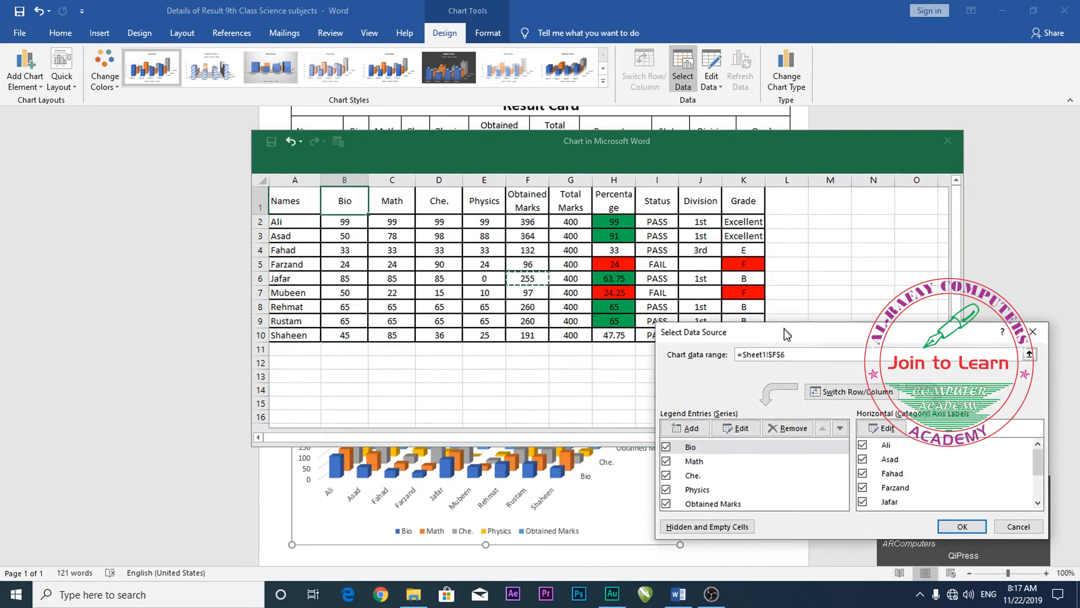
left_click_drag(294, 201, 483, 332)
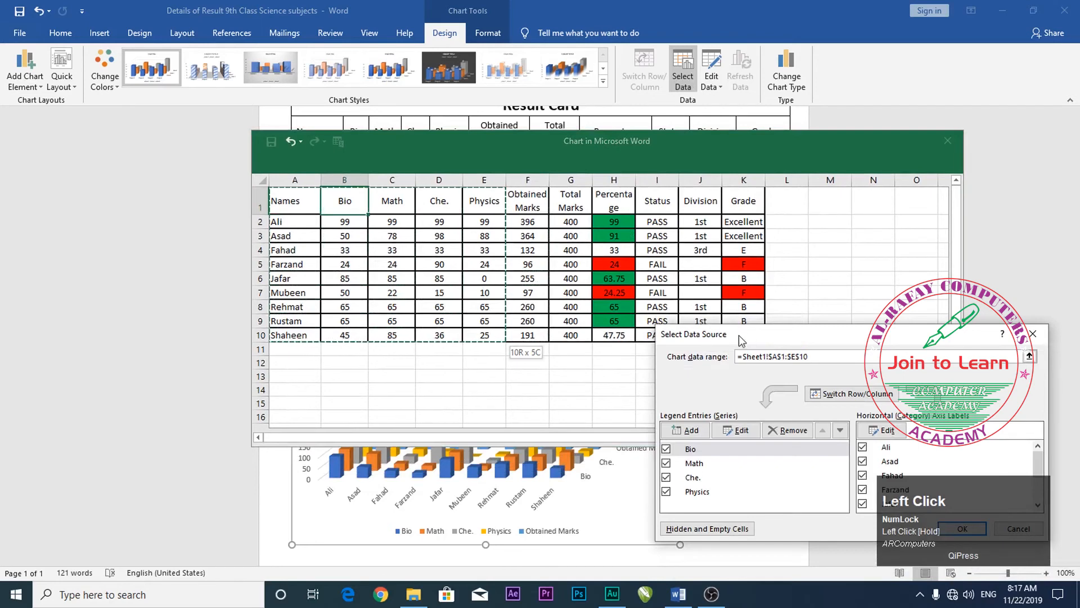
left_click_drag(731, 335, 631, 239)
left_click(852, 430)
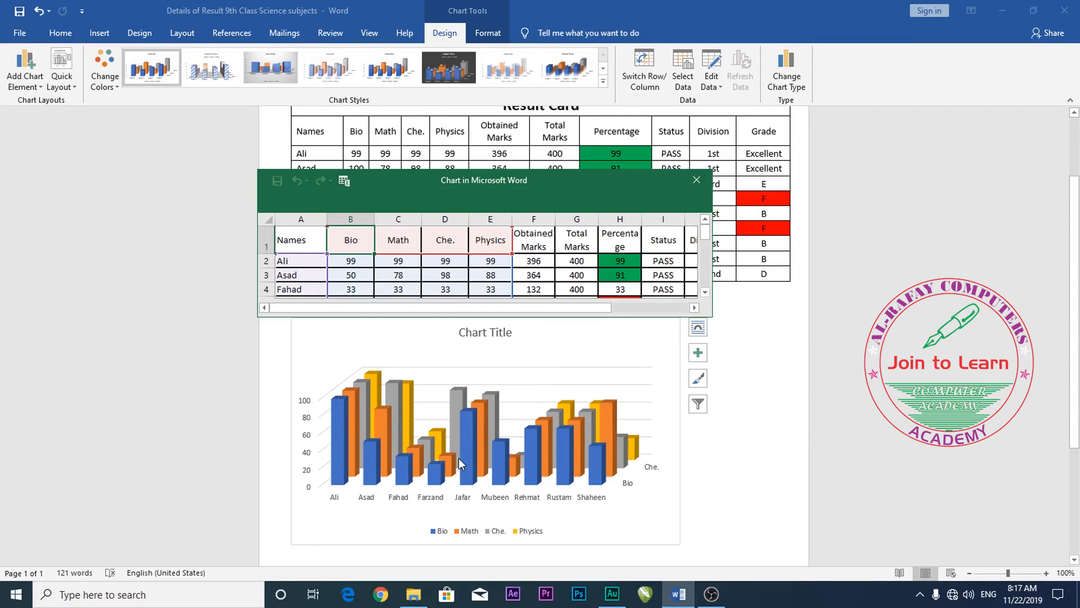
left_click(696, 181)
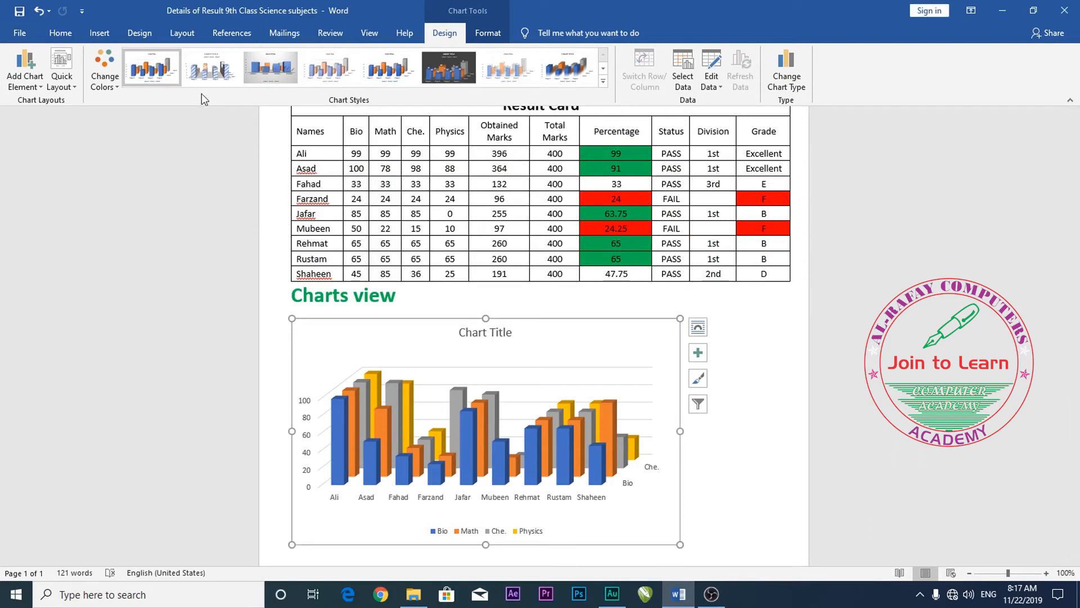
Step: Try several chart styles, including the hatched and faded column looks, and apply the dark-background style from the gallery's second row
left_click(604, 83)
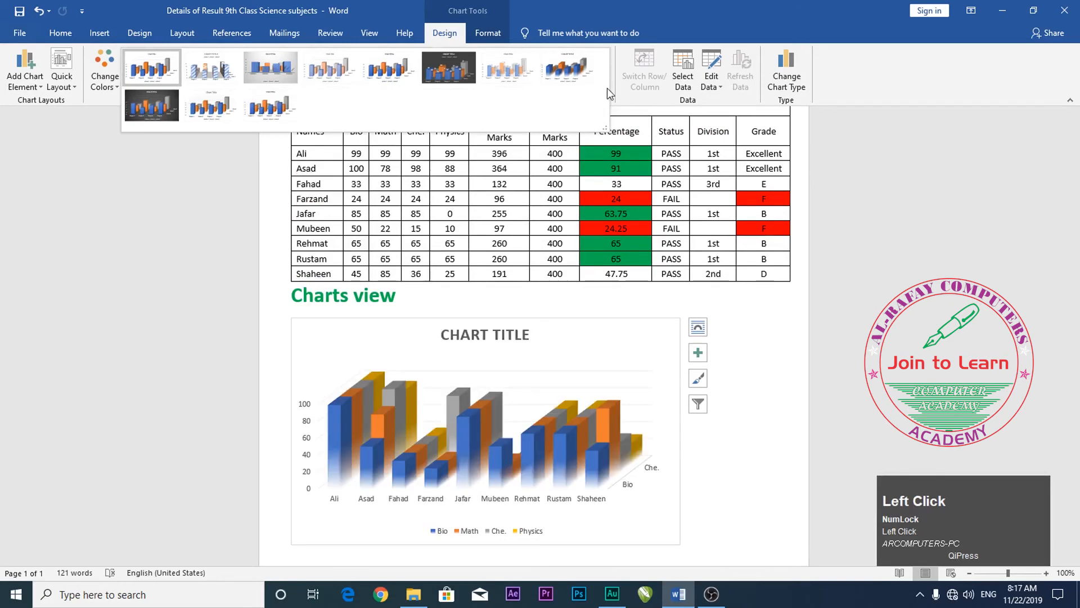
left_click(209, 71)
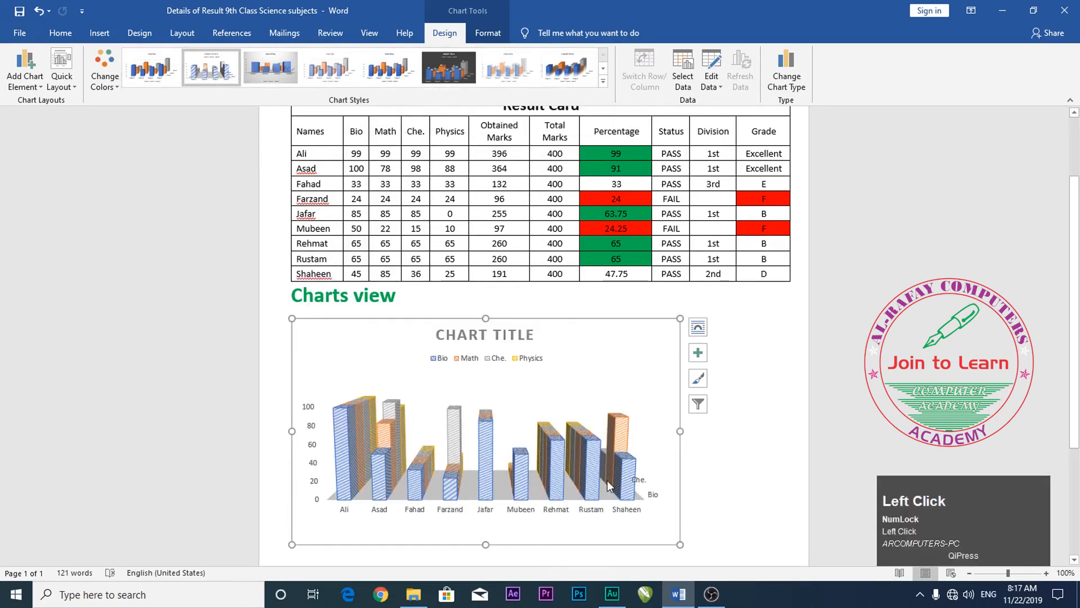
left_click(330, 68)
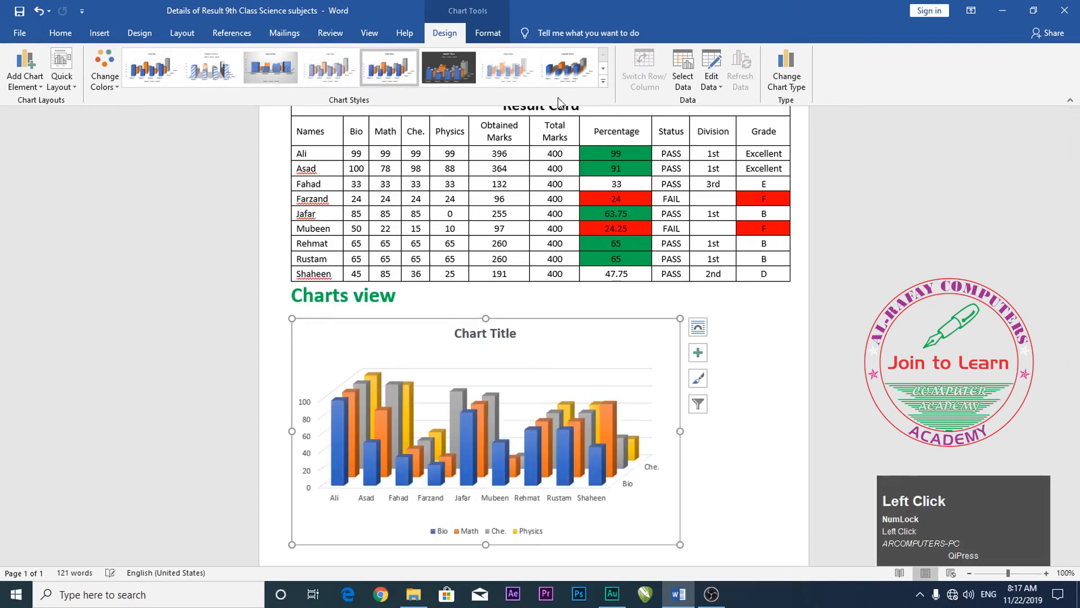
left_click(567, 67)
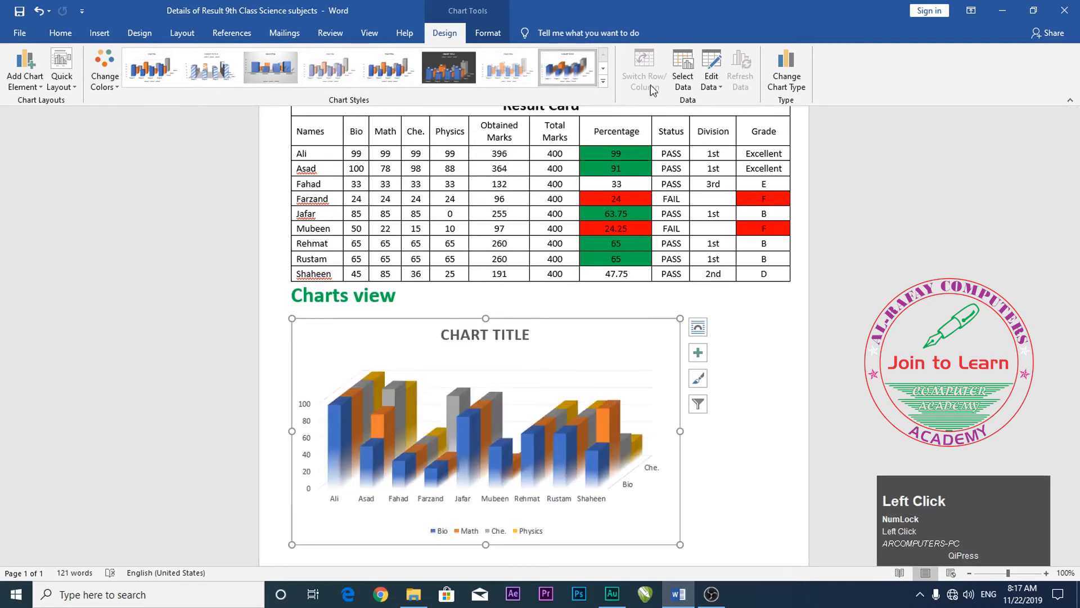
left_click(603, 82)
left_click(154, 123)
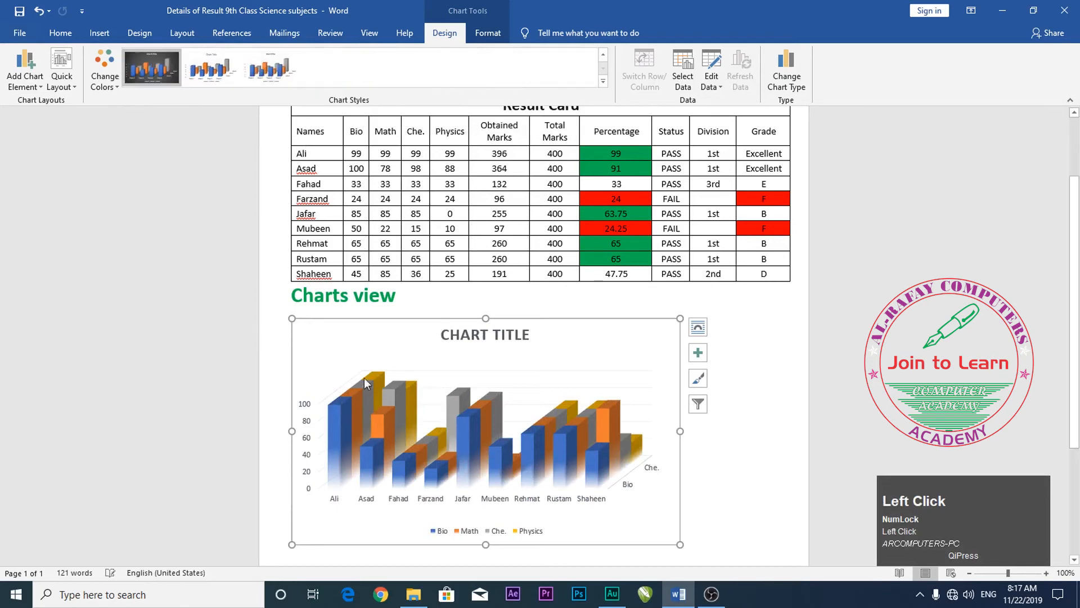
Step: Examine the restyled chart together with its layout options, chart elements and series and category filters
scroll(571, 477, "down", 1)
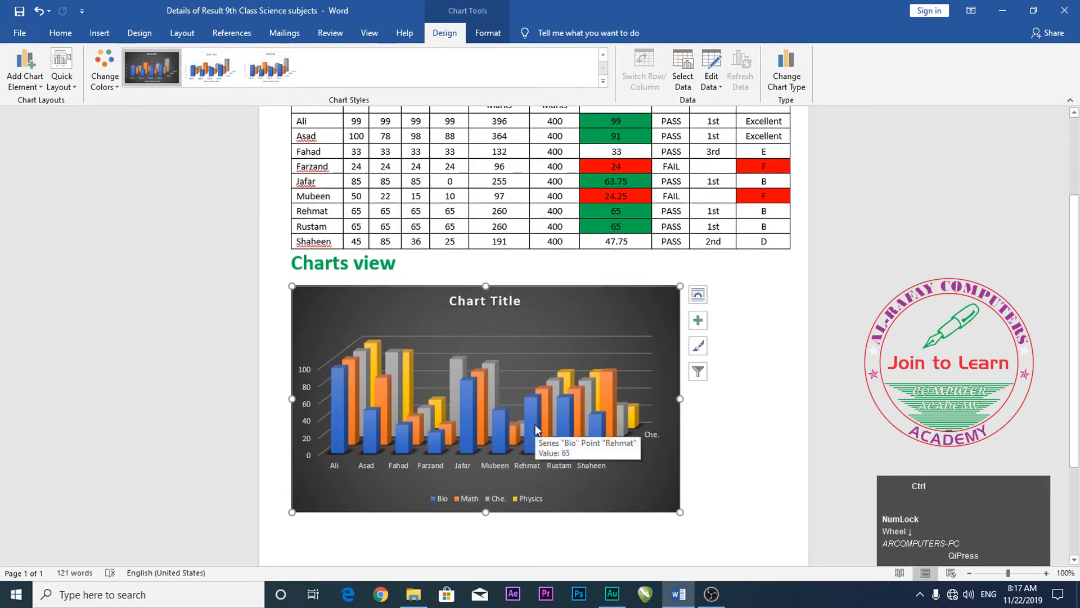
key("ctrl+4")
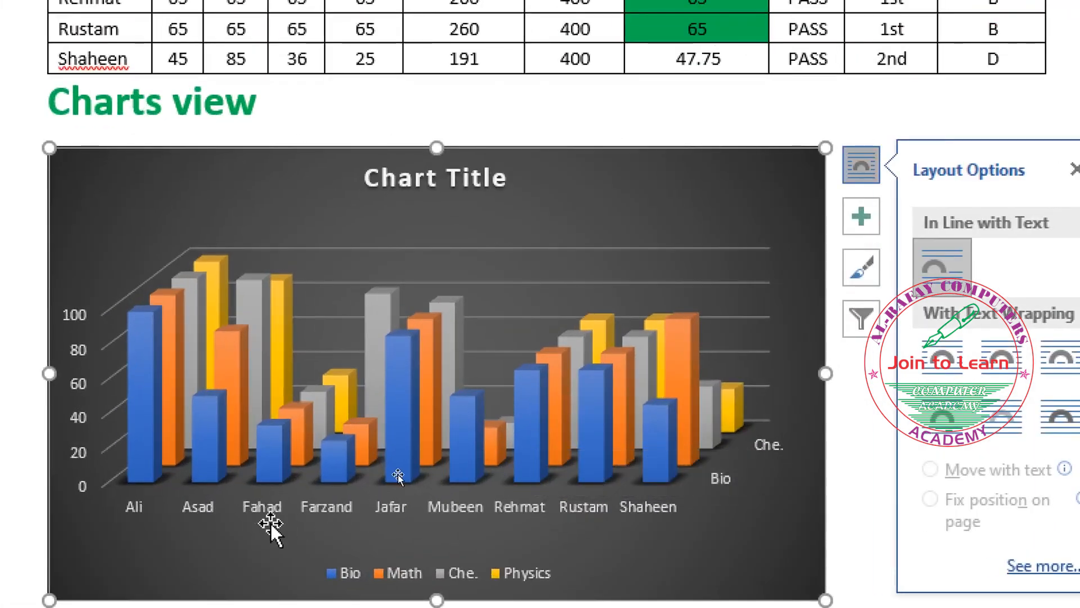
scroll(394, 526, "down", 1)
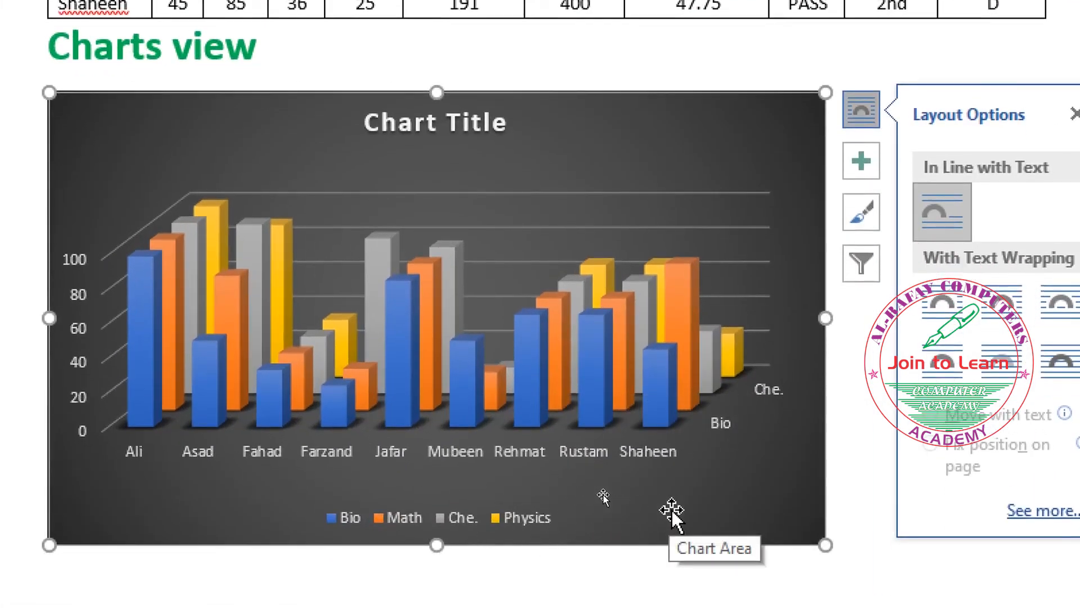
key("ctrl")
key("ctrl")
key("ctrl")
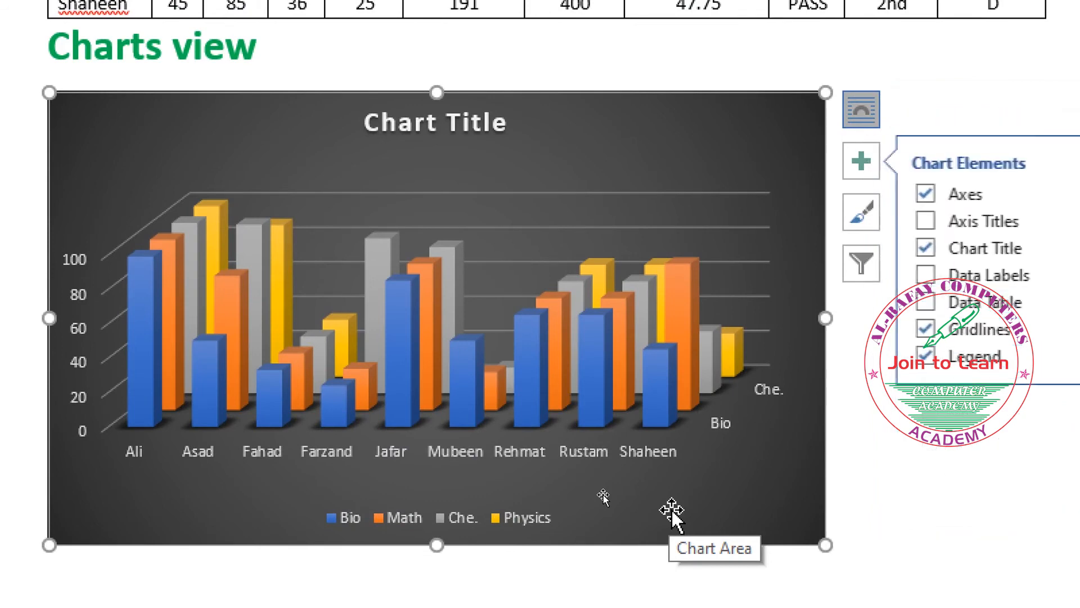
key("ctrl+4")
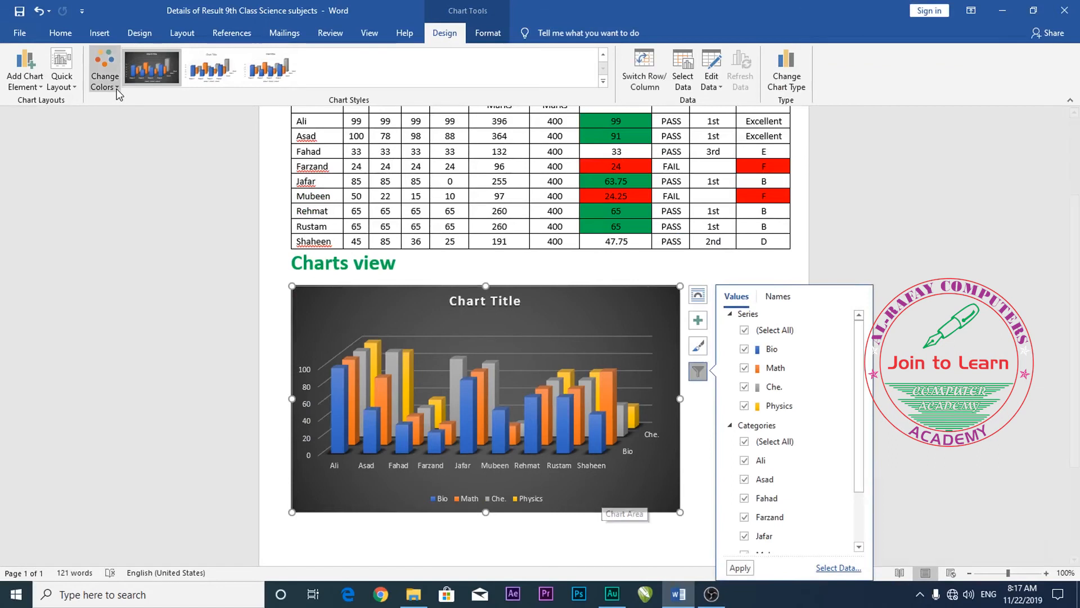
left_click(385, 406)
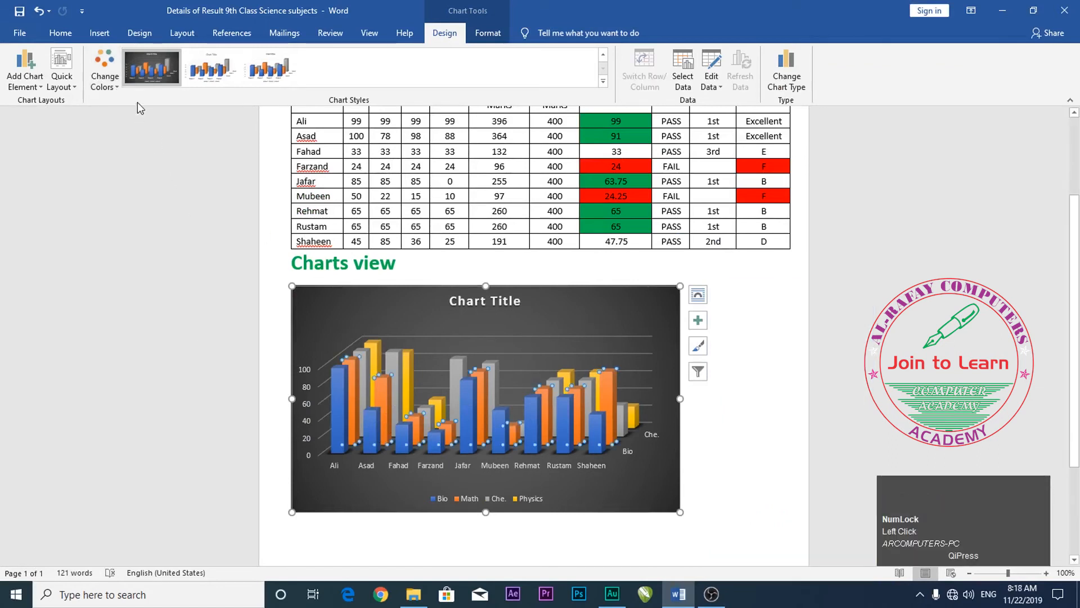
Step: Preview the chart's colour palettes without changing them, and apply the quick layout with data labels and the legend below the title
left_click(117, 89)
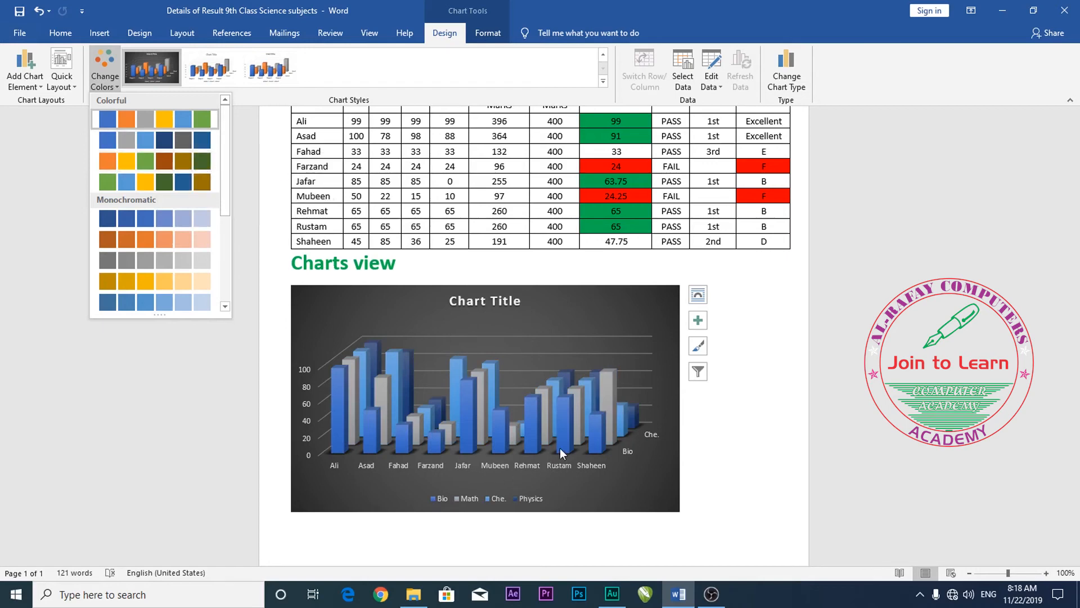
left_click(554, 332)
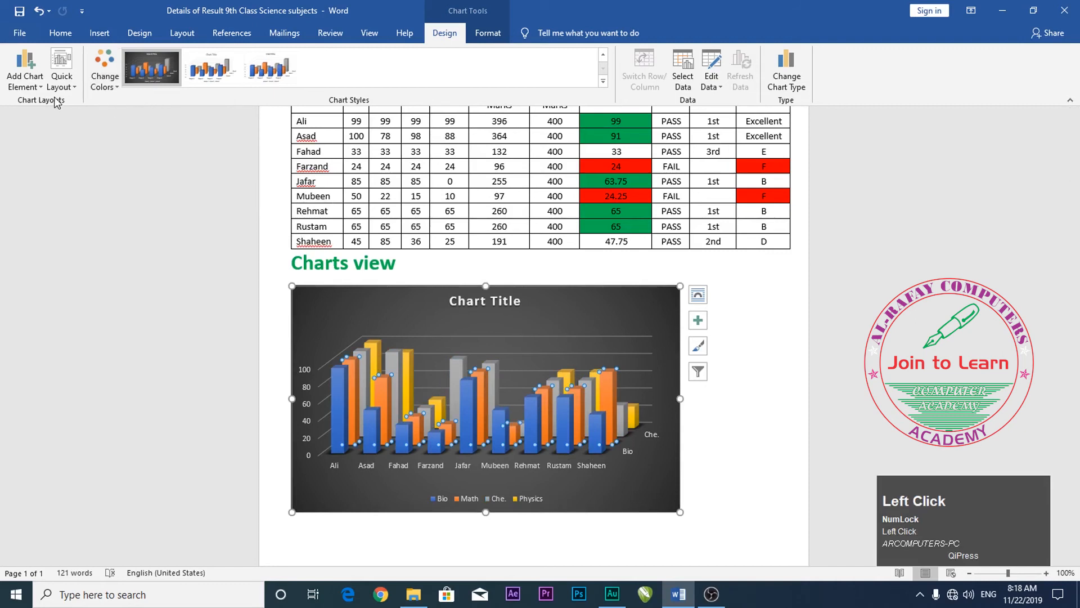
left_click(76, 89)
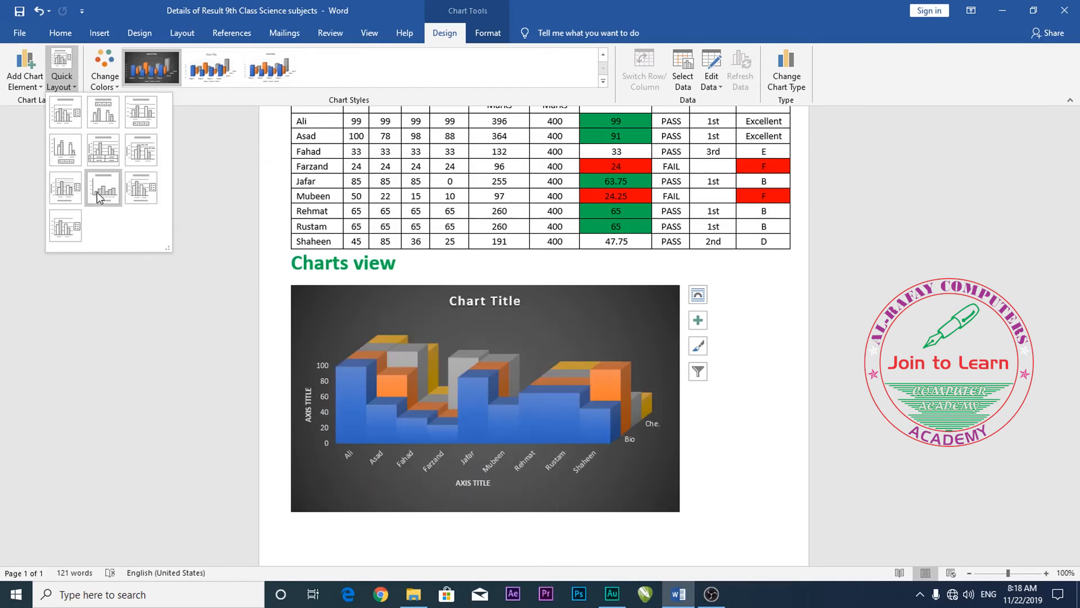
left_click(107, 116)
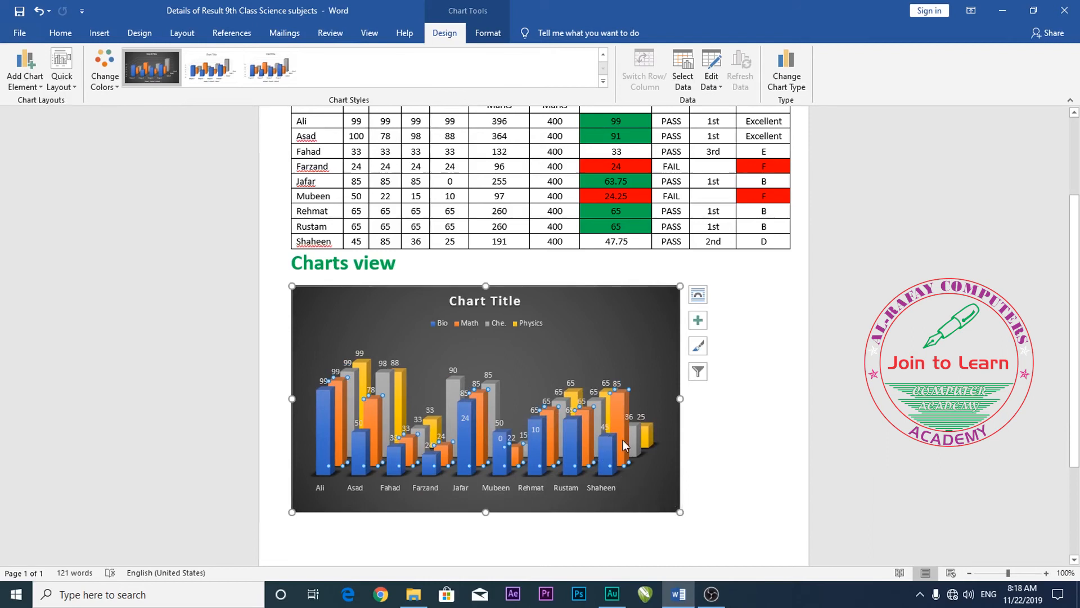
Step: Fill the chart's Che. series columns with the standard purple colour
left_click(386, 375)
mouse_move(385, 377)
left_click(486, 37)
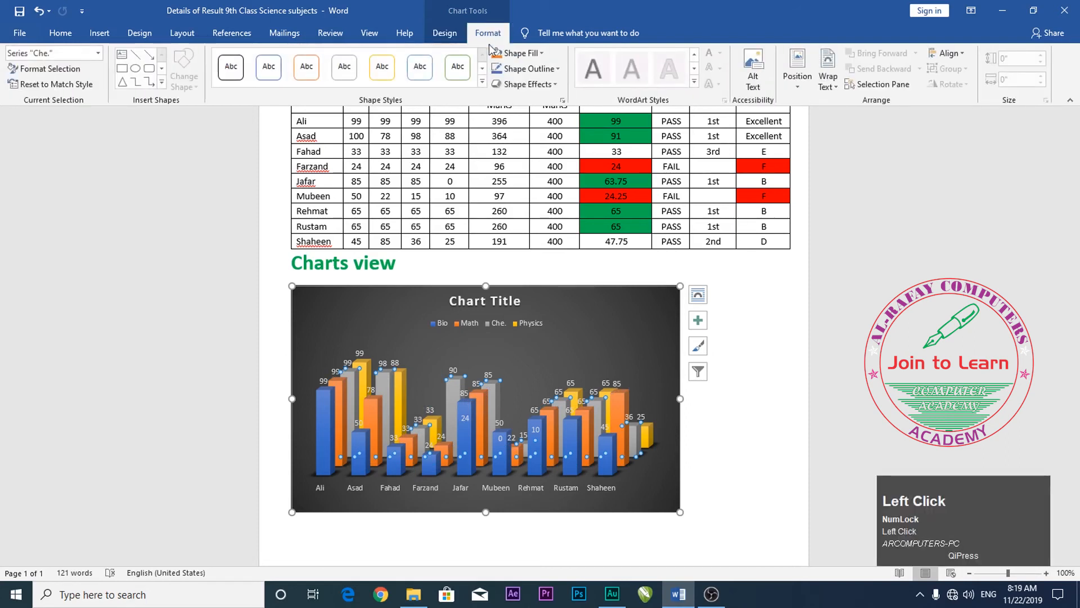
left_click(541, 53)
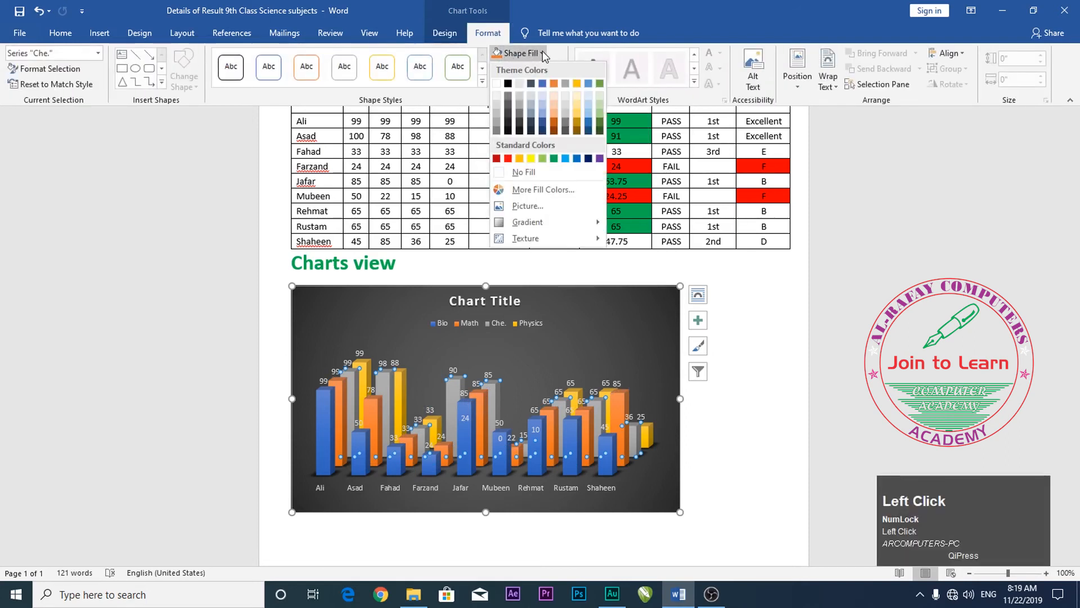
left_click(601, 158)
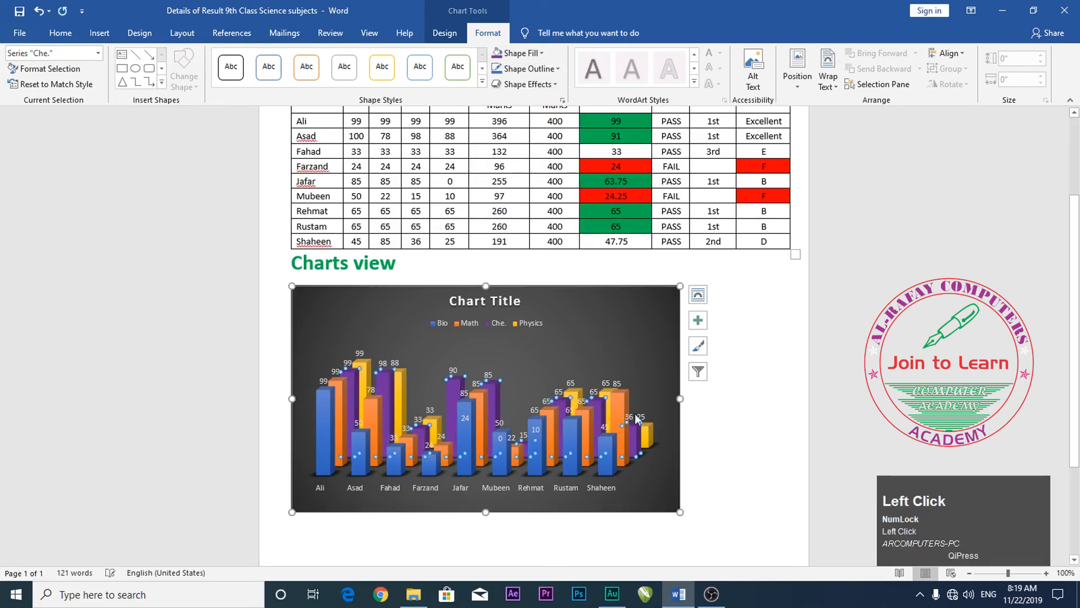
Step: Fill the chart's Physics series columns with the standard green colour
left_click(647, 438)
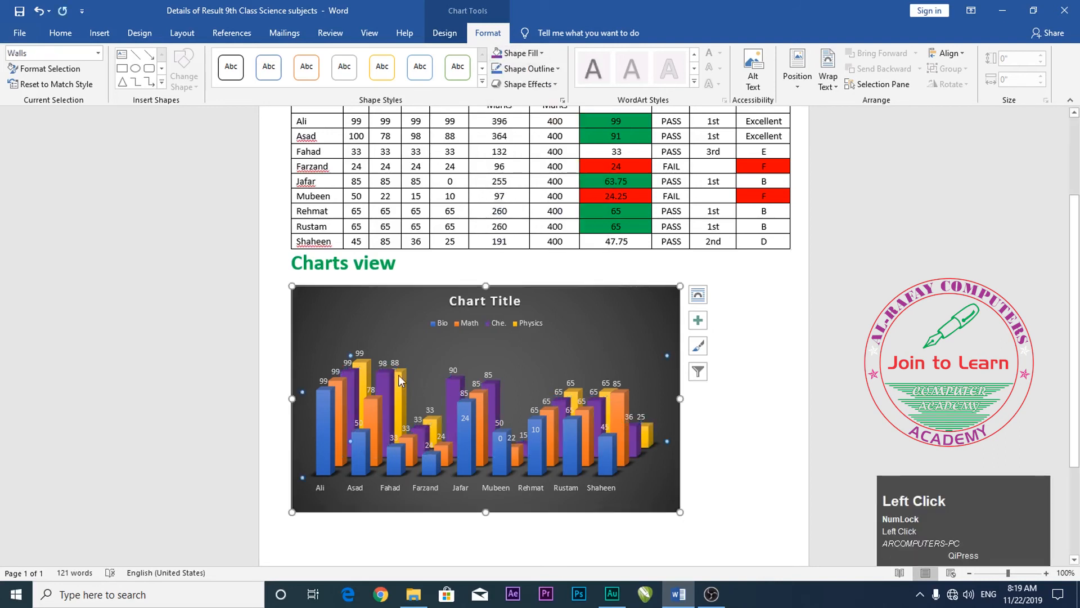
left_click(364, 363)
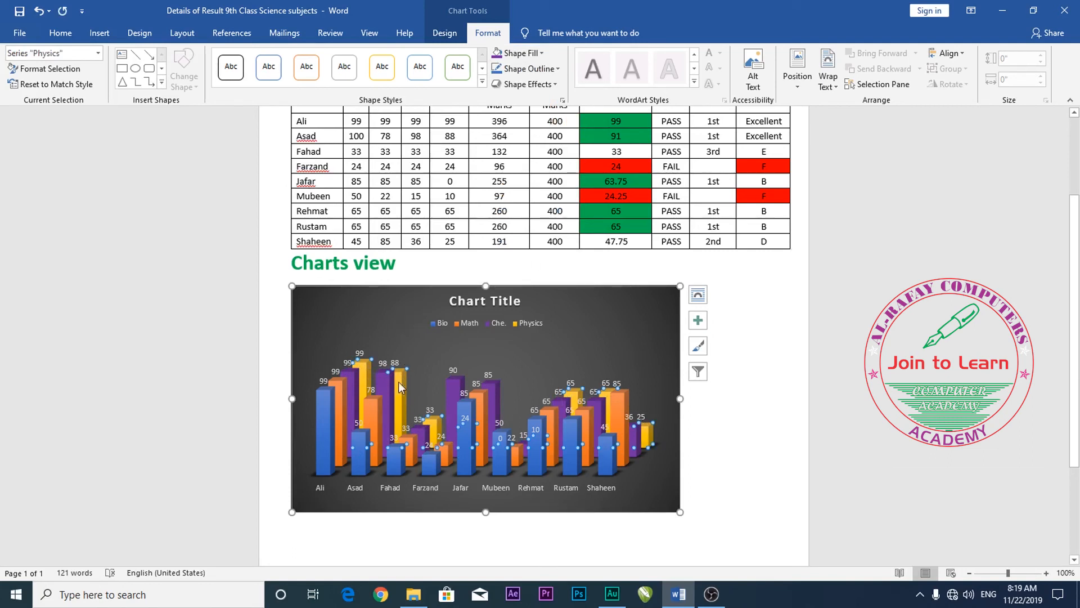
left_click(542, 53)
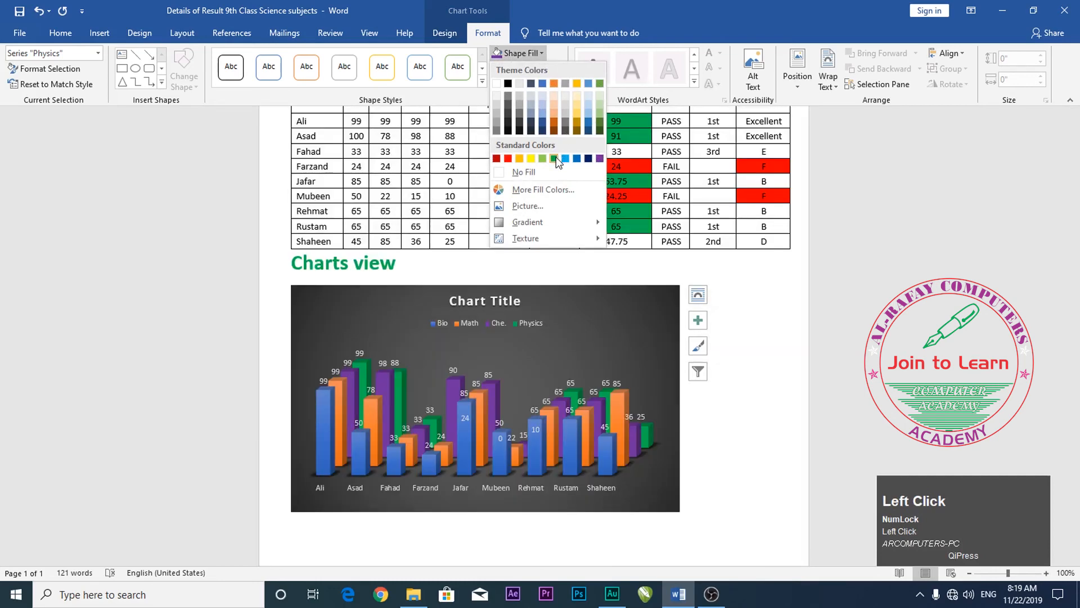
left_click(555, 158)
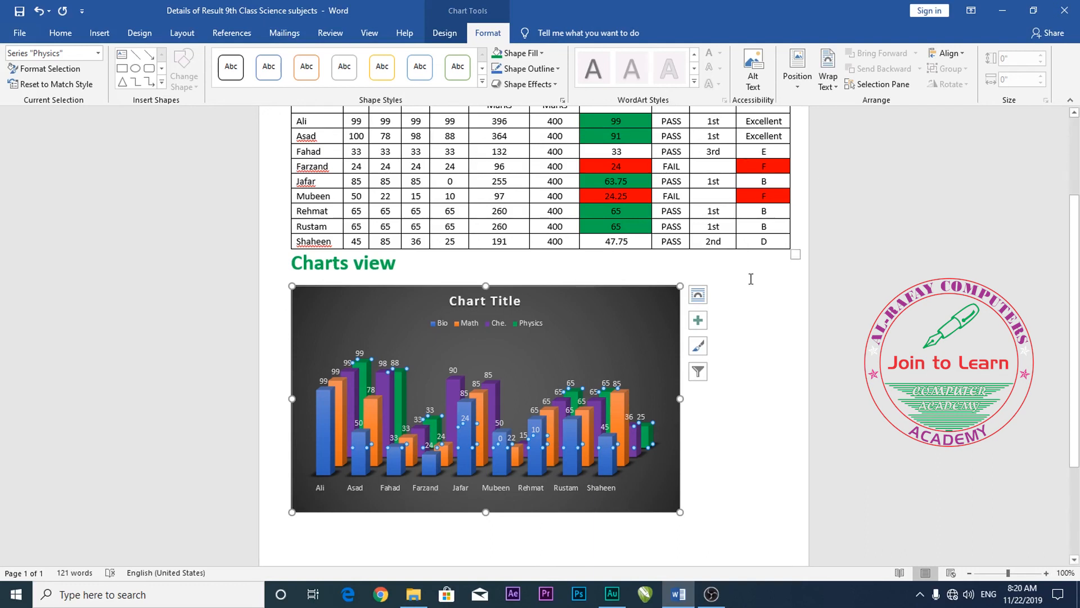
scroll(755, 280, "up", 2)
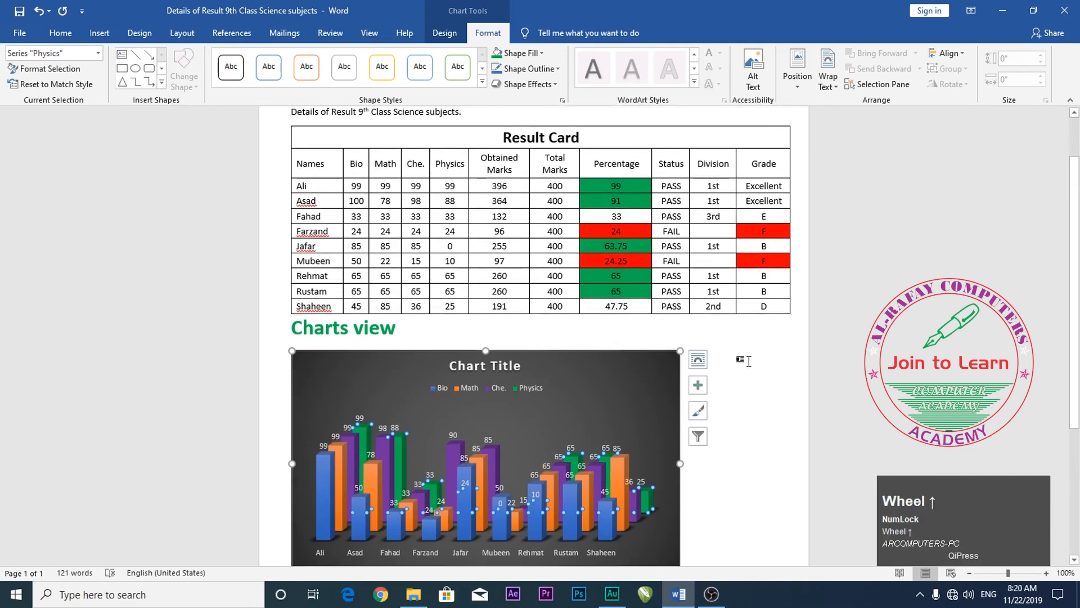